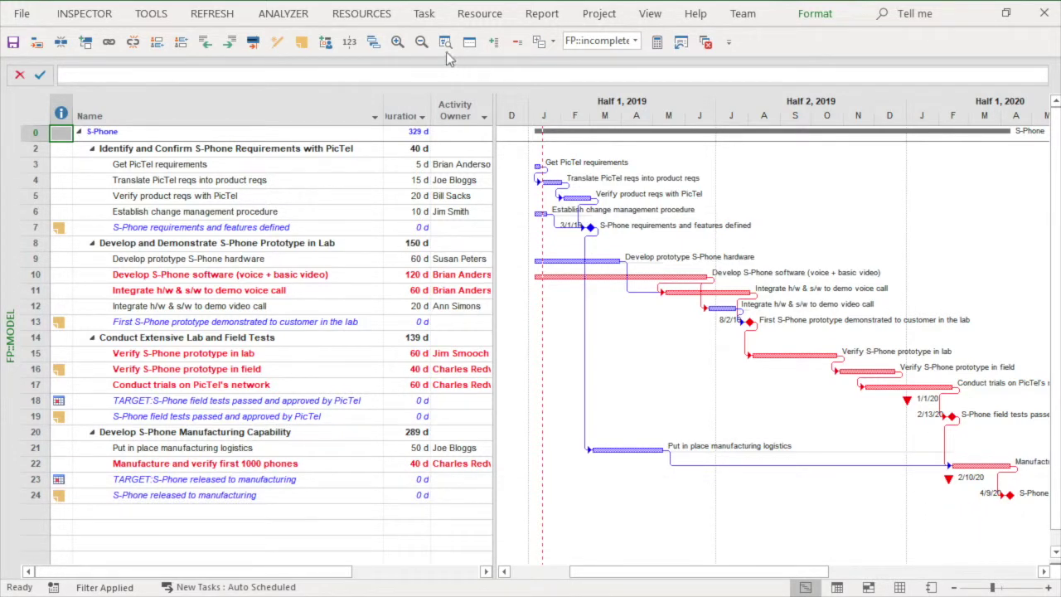
Open the full progress update for the S-Phone project
click(396, 41)
click(396, 42)
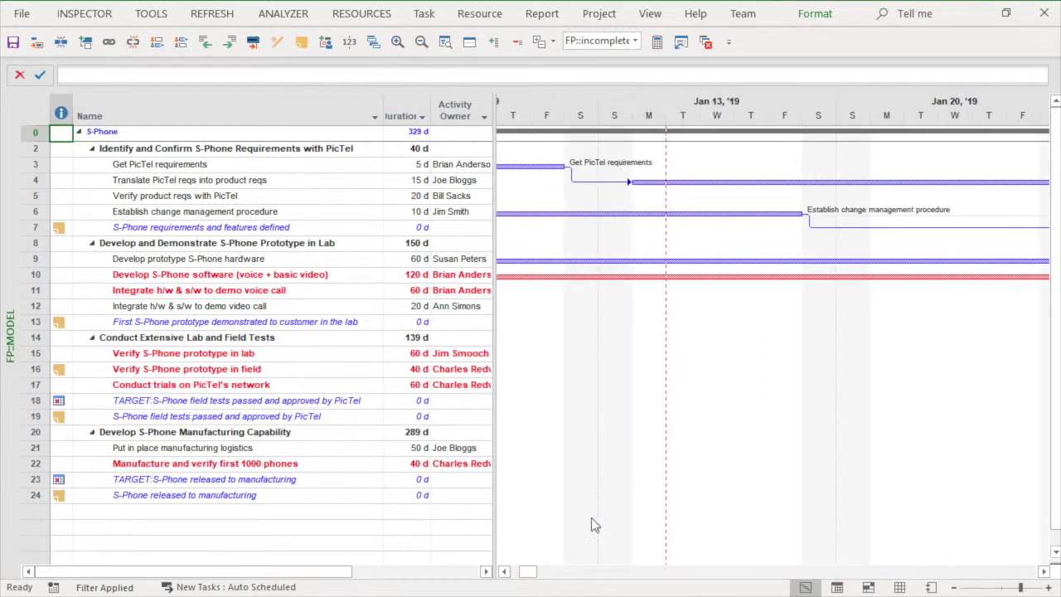
drag(530, 573, 520, 573)
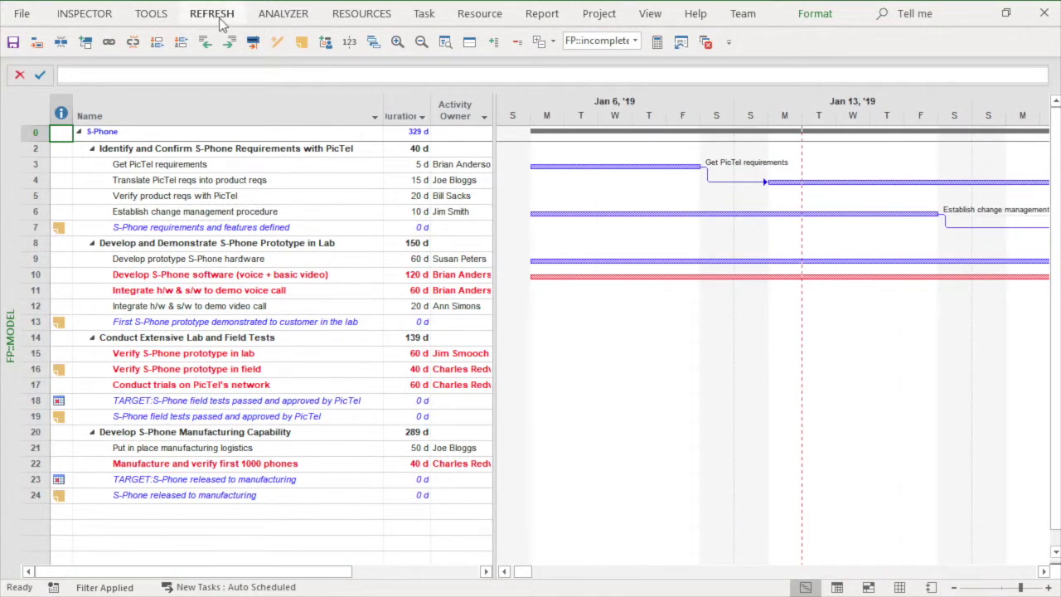
double_click(212, 13)
click(71, 71)
click(90, 117)
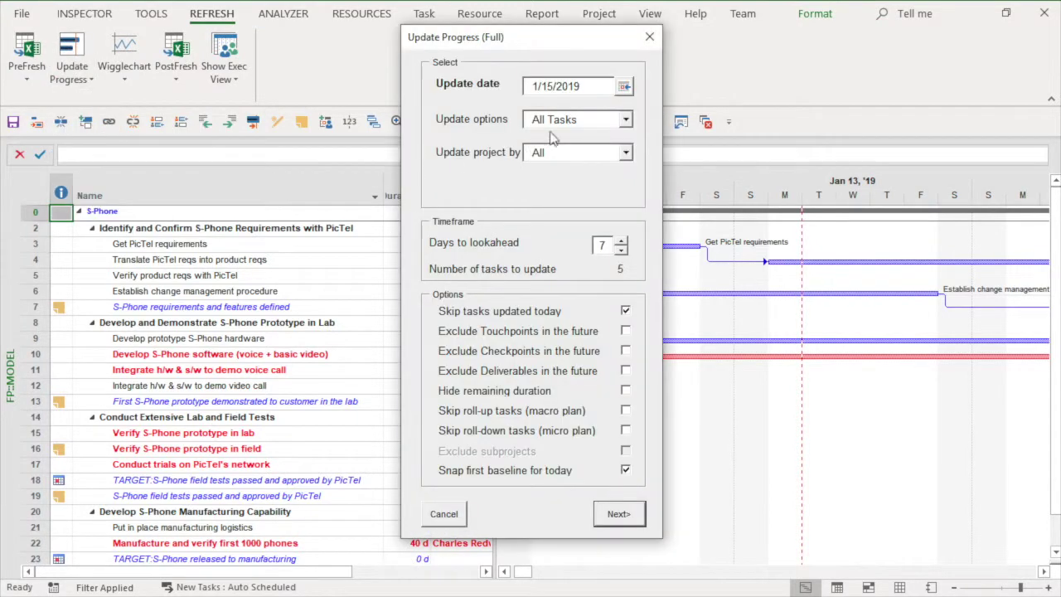
Set the days to lookahead to 5, keep the update on all tasks, and proceed to the activity updates
click(612, 118)
click(625, 119)
click(625, 153)
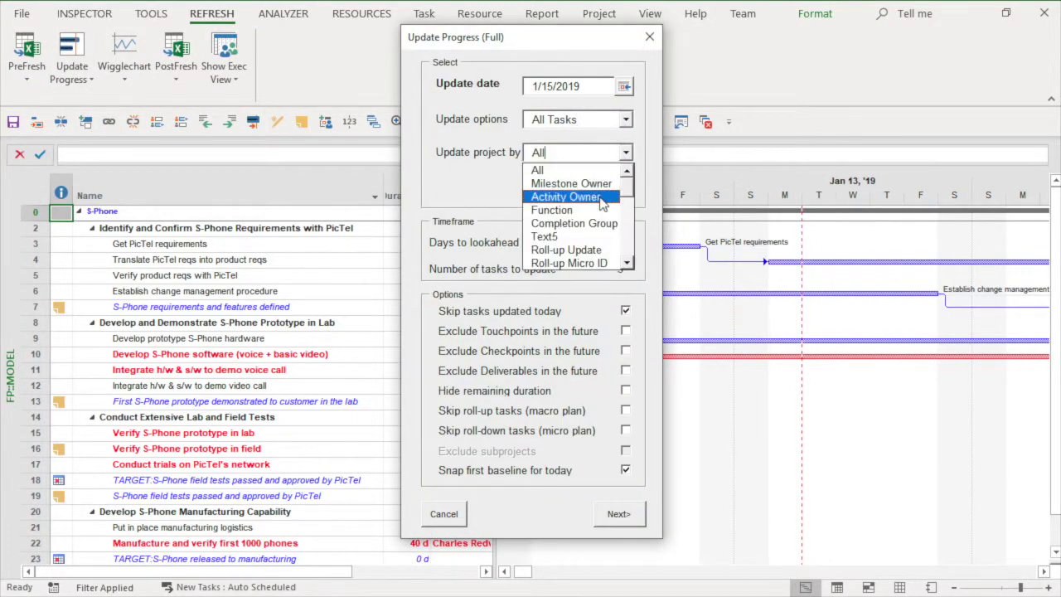
click(656, 132)
click(622, 239)
click(622, 239)
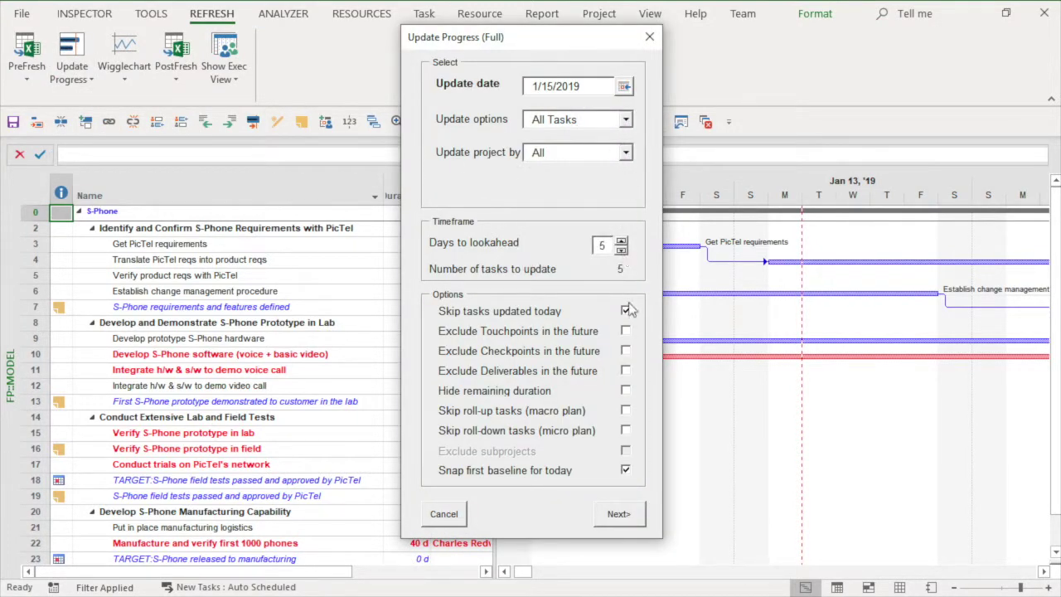
click(626, 522)
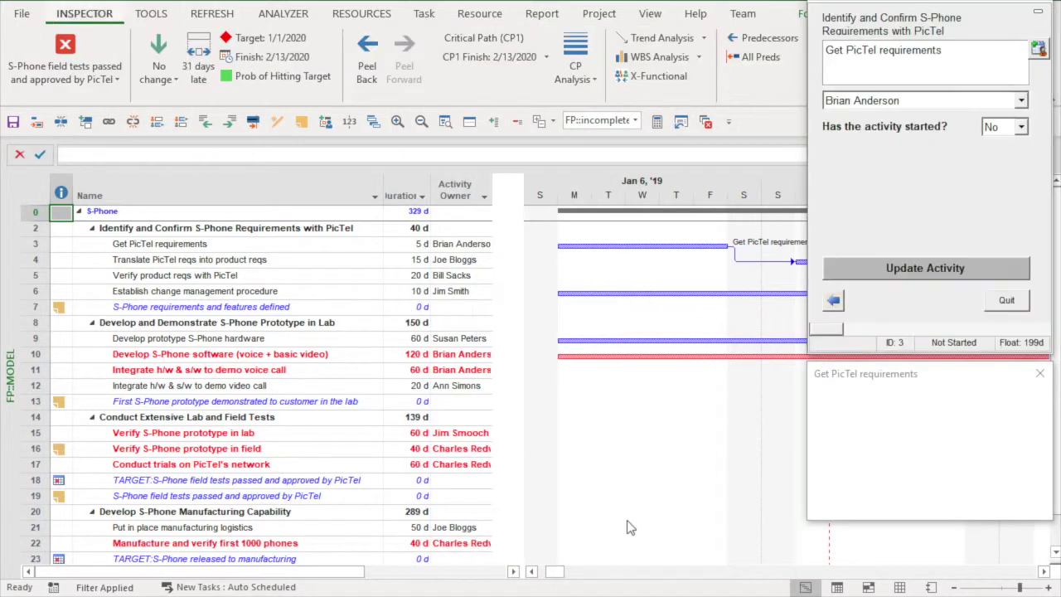
Rename the "Get PicTel requirements" activity as "Get PicTel reqs" and assign it to the owner of "Verify product reqs with PicTel"
double_click(908, 51)
text(re)
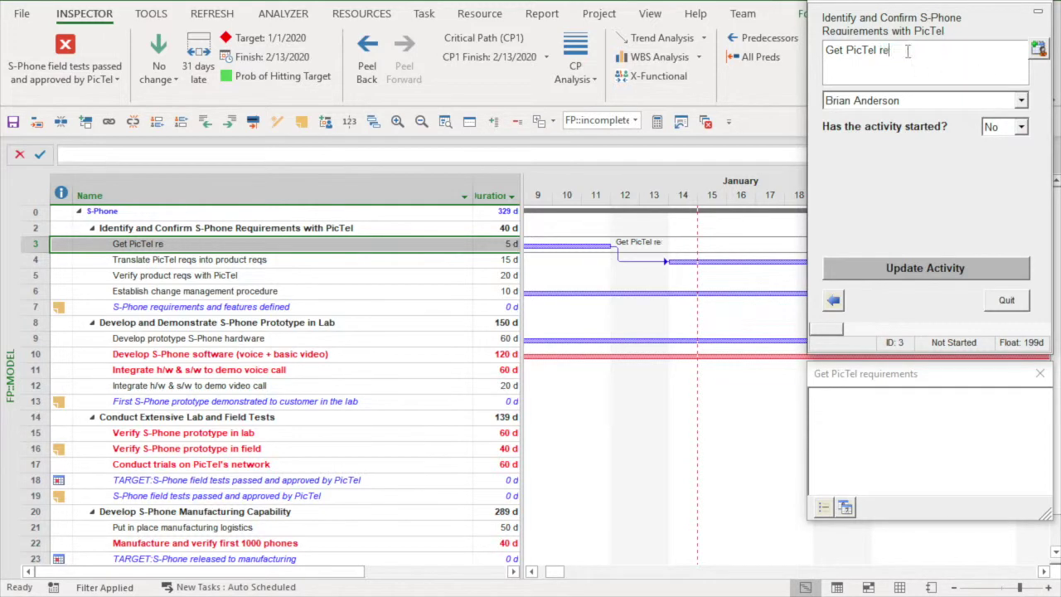
click(1021, 100)
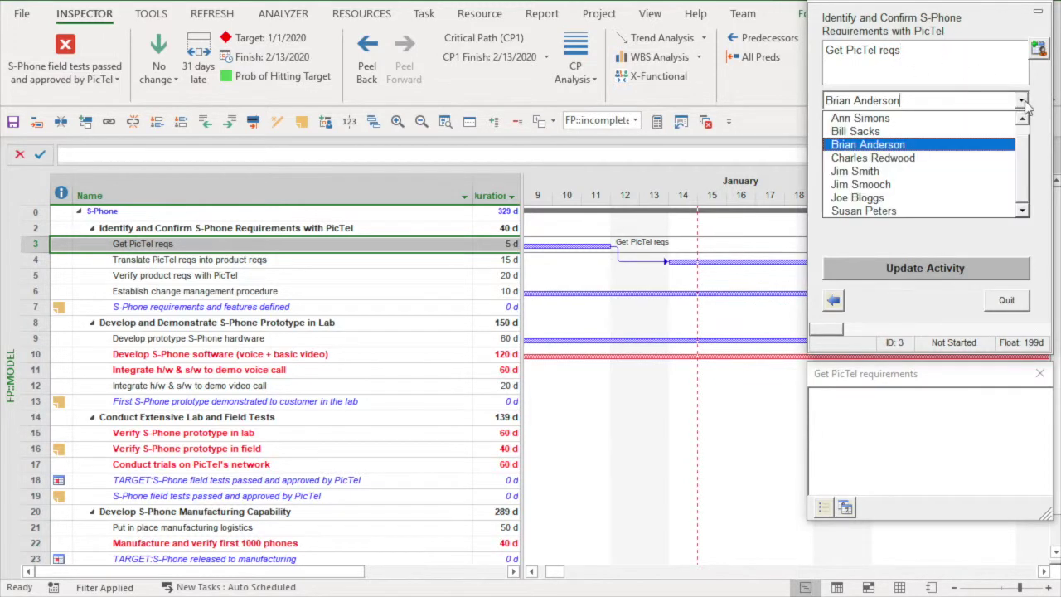
click(908, 126)
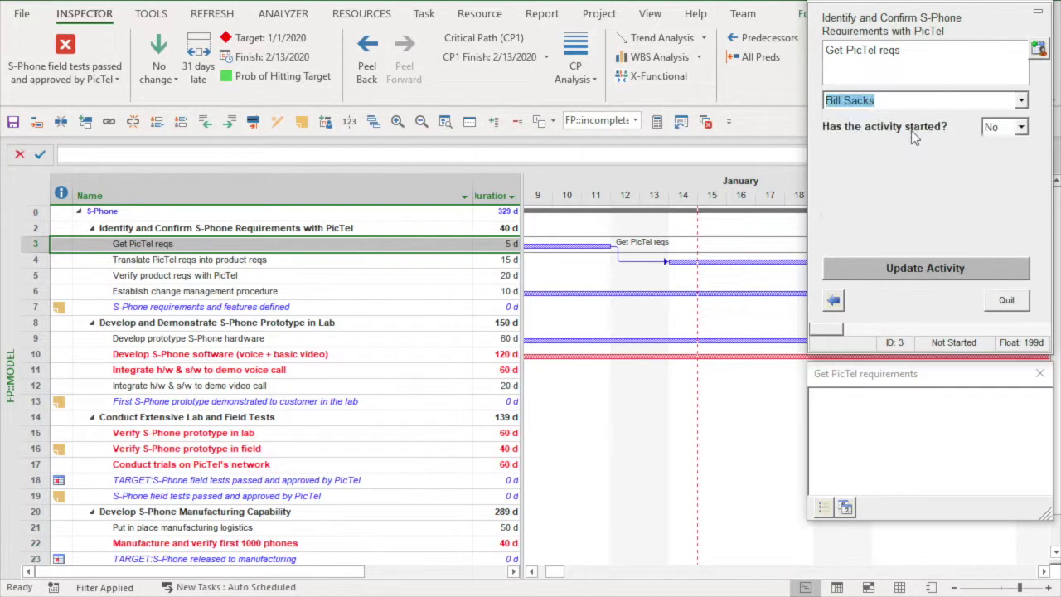
Record "Get PicTel reqs" as started on 1/8/2019 and not complete, with 5 days remaining, and update the activity
click(1021, 127)
click(999, 142)
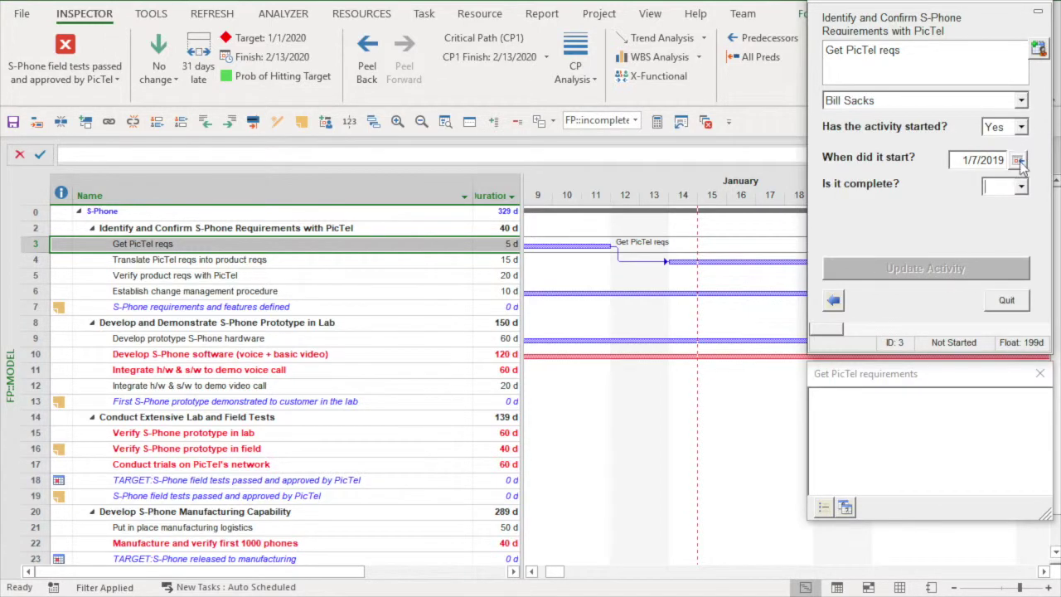
click(1017, 160)
click(510, 290)
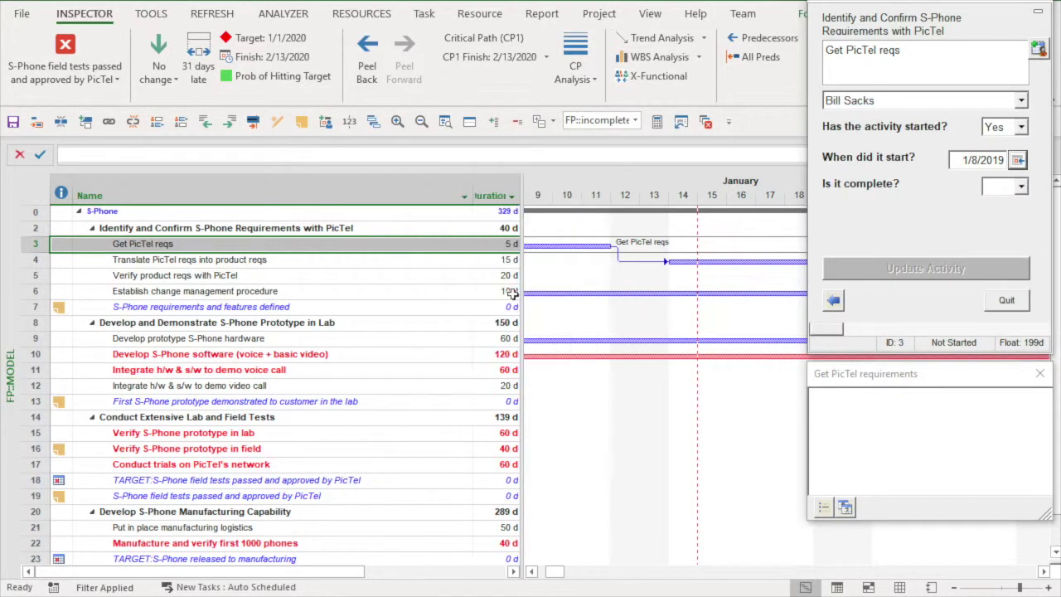
click(1021, 186)
click(1013, 217)
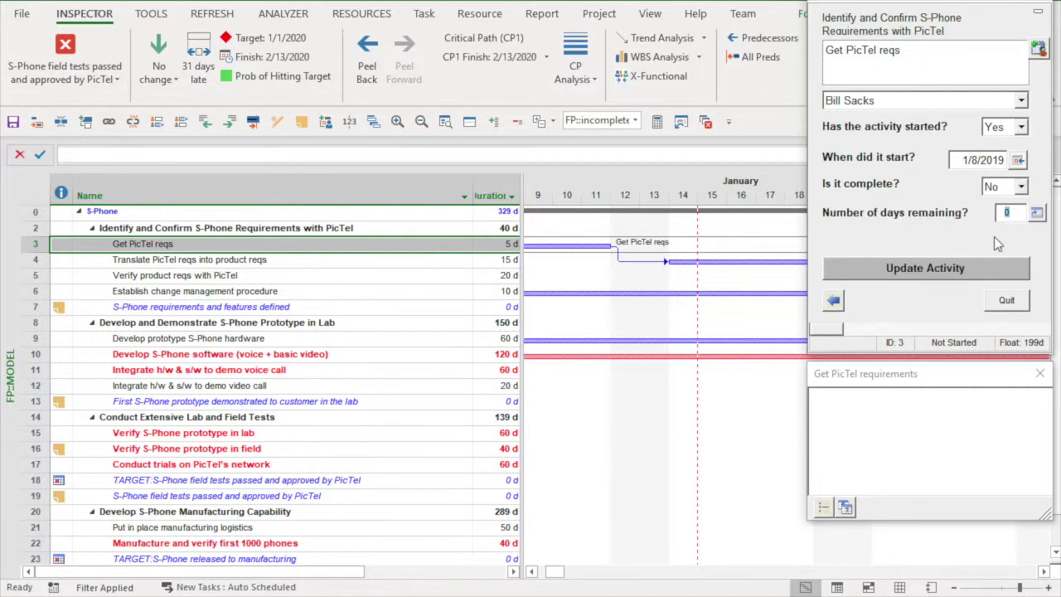
text(5)
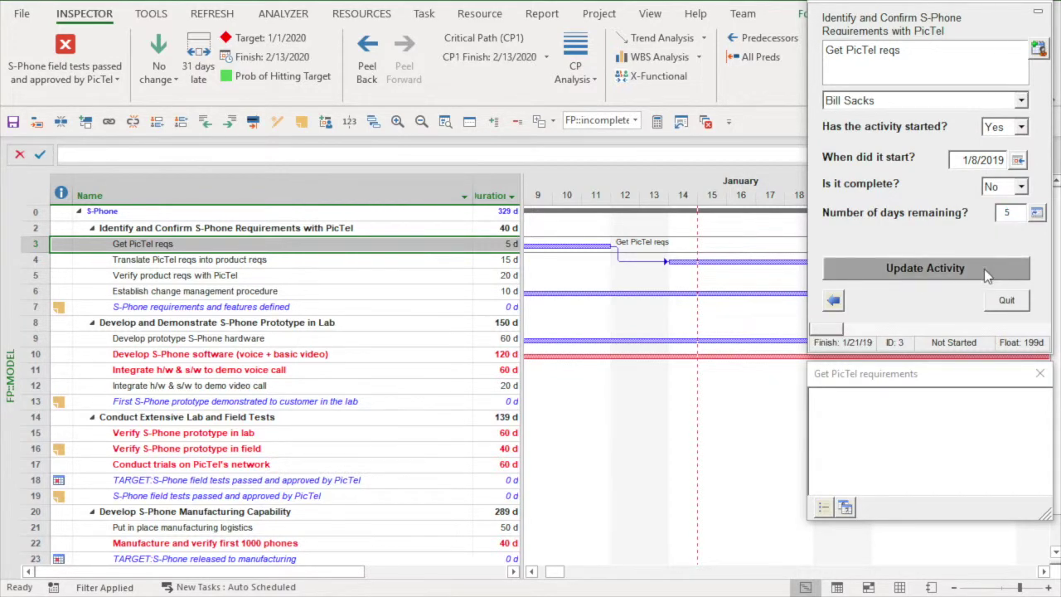
click(983, 268)
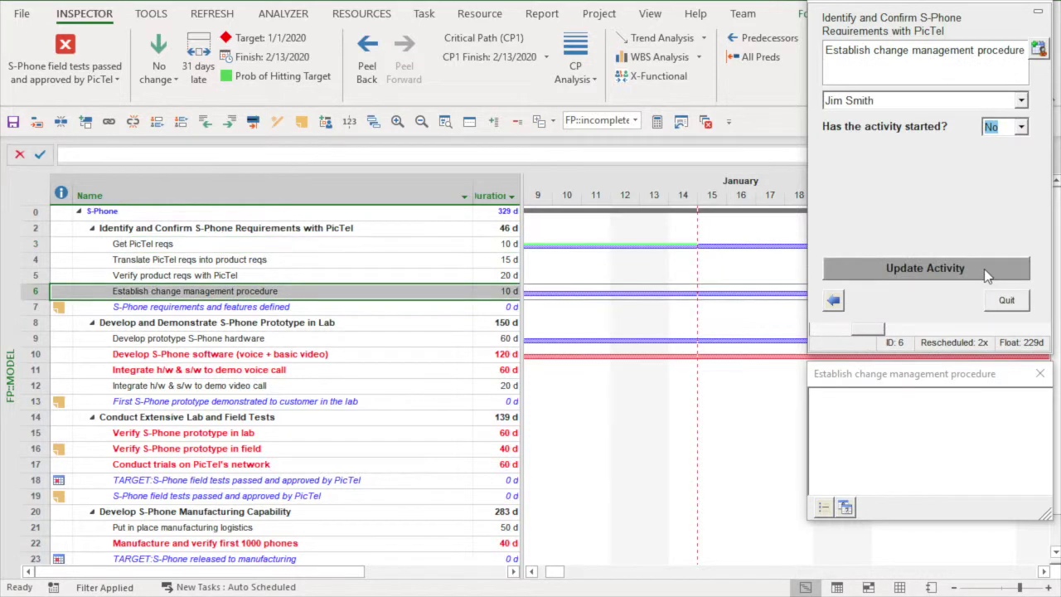
Add the note "Not started due to resource issue" to "Establish change management procedure" and update it as not started
click(421, 122)
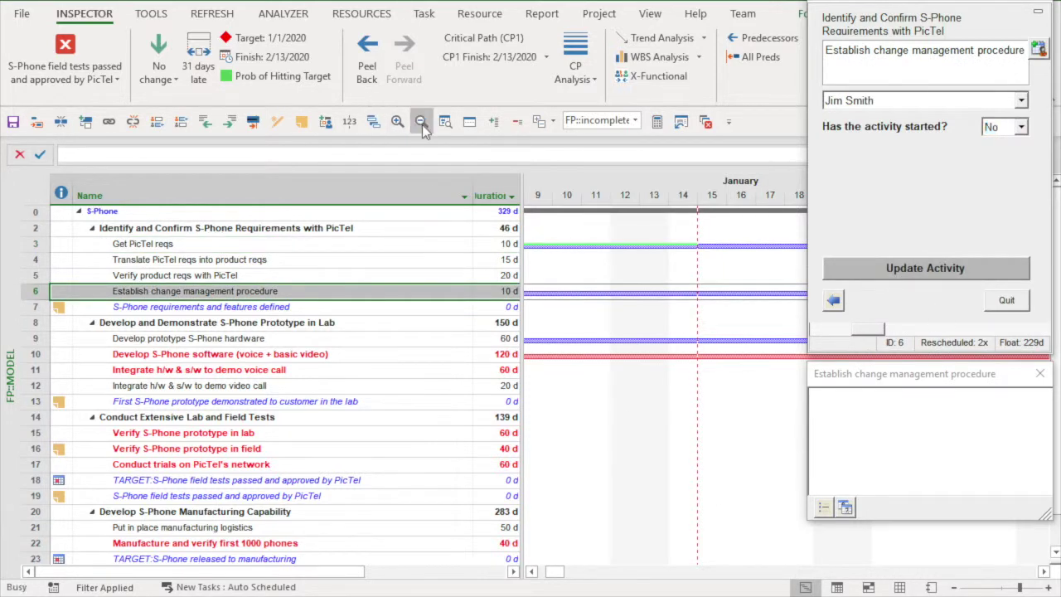
drag(588, 570, 586, 575)
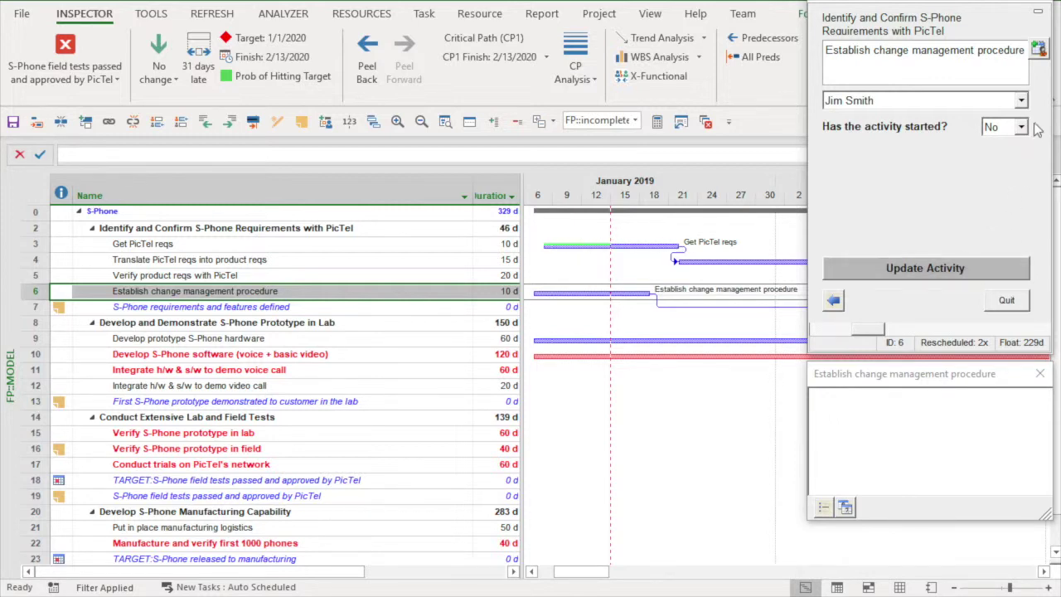
click(927, 411)
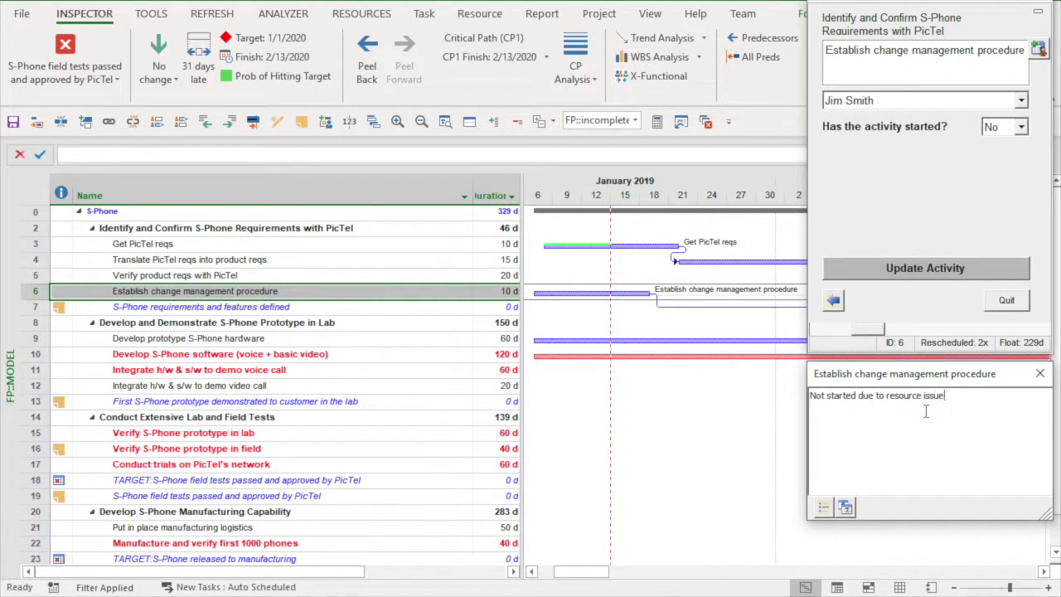
click(969, 267)
Record "Develop prototype S-Phone hardware" as started on 1/9/2019 and not complete, and update the activity
click(1005, 127)
click(994, 141)
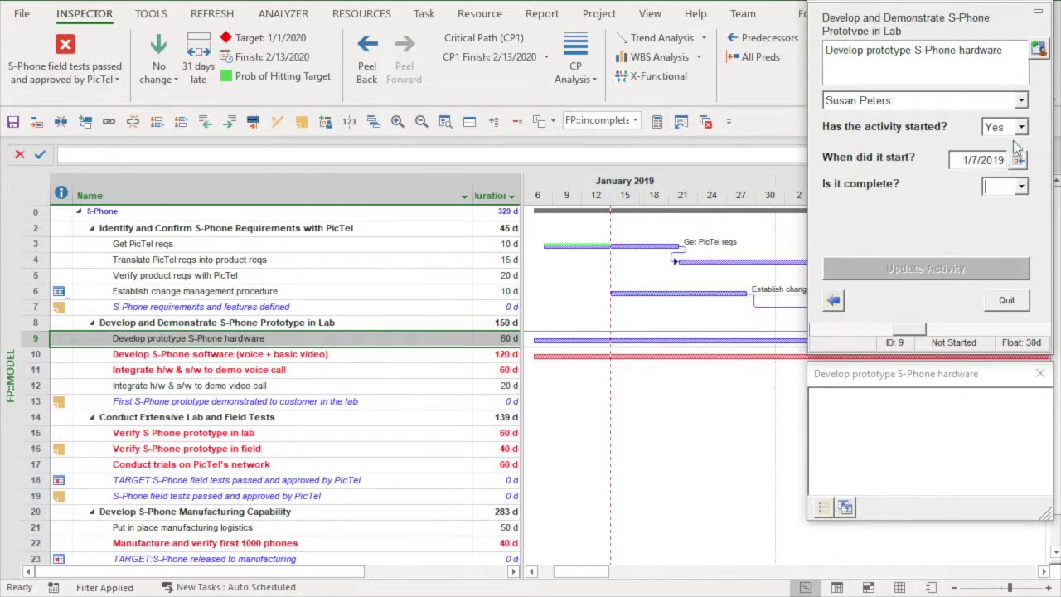
click(1018, 160)
click(529, 291)
click(1021, 187)
click(995, 209)
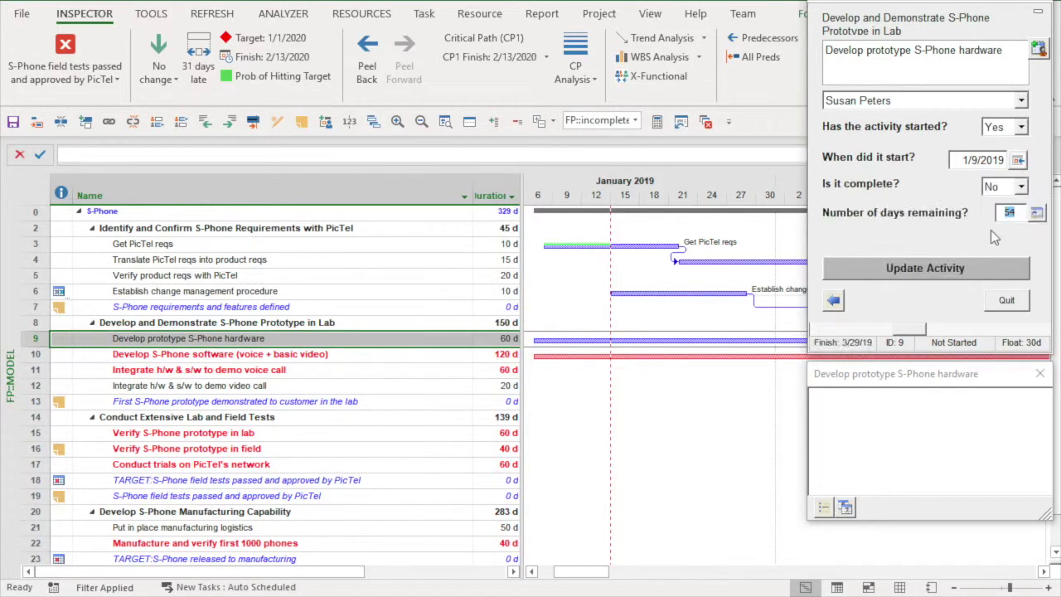
click(989, 268)
Record "Develop S-Phone software (voice + basic video)" as started on 1/9/2019 and not complete, enter its remaining days, and update the activity
click(1021, 127)
click(994, 141)
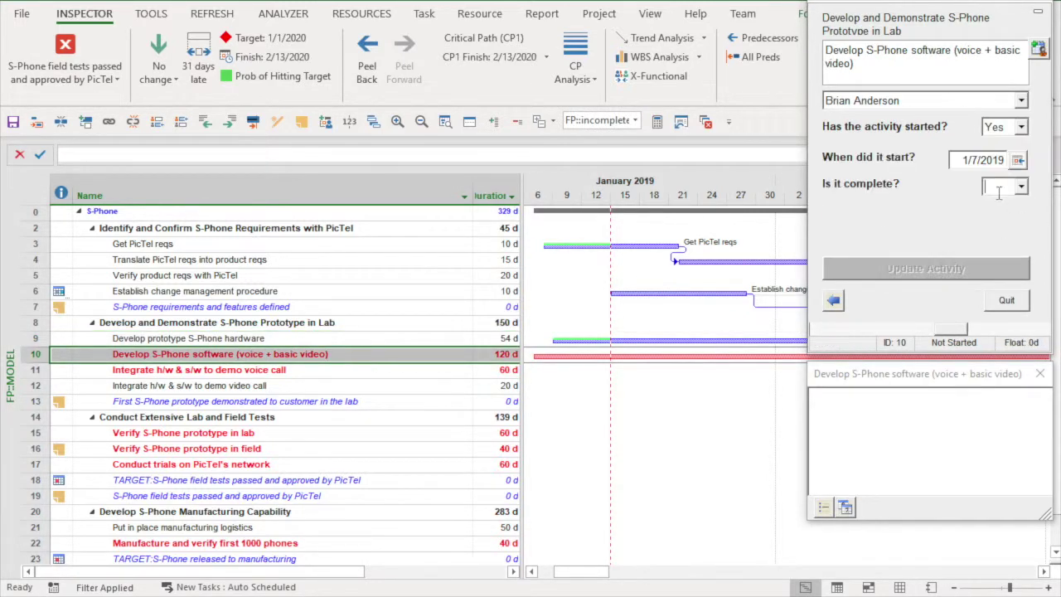
click(1018, 160)
click(530, 291)
click(1021, 187)
click(995, 212)
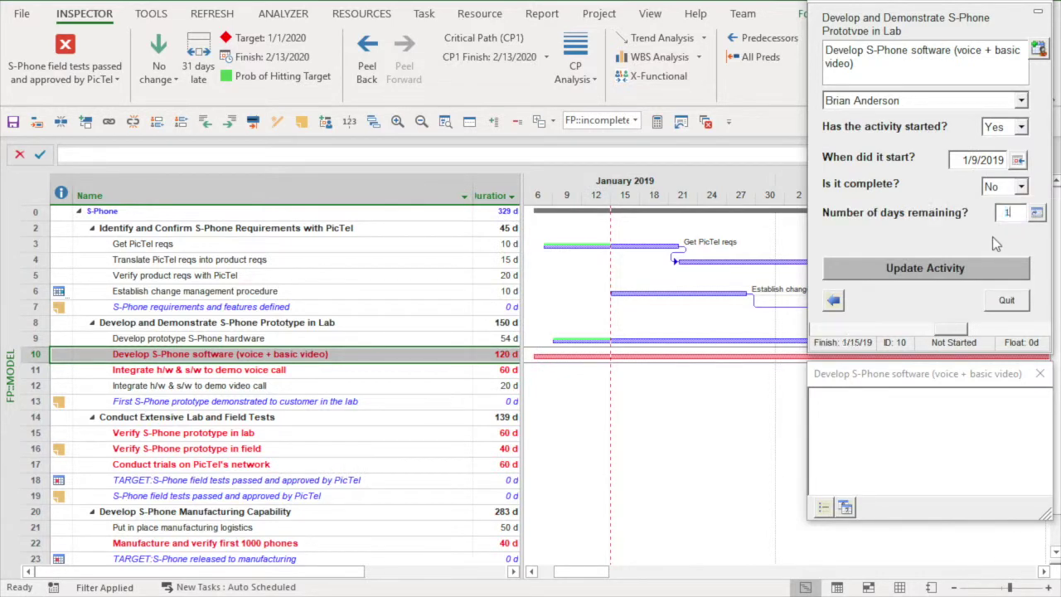
click(985, 266)
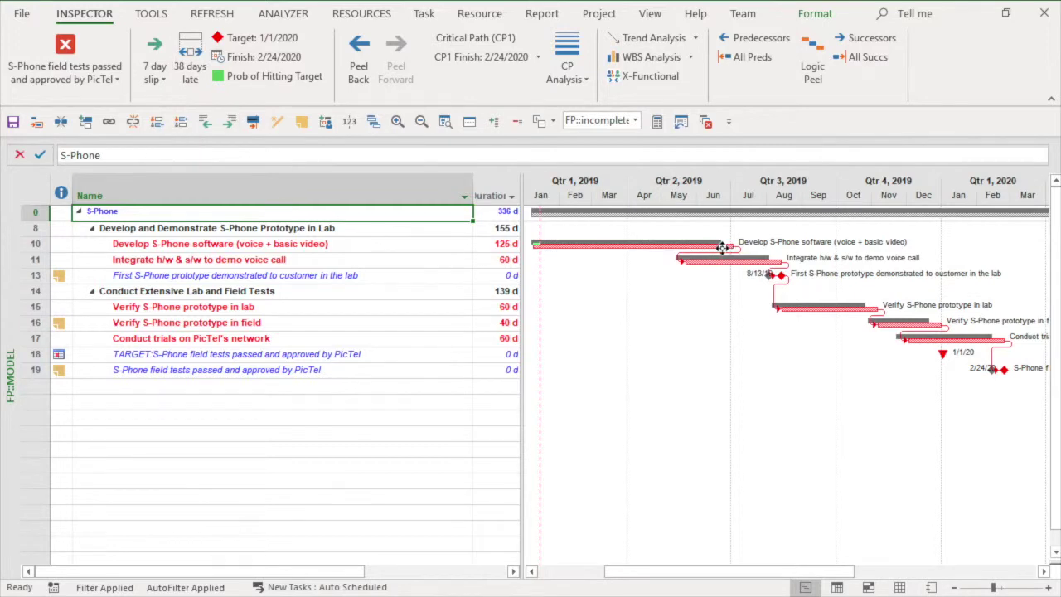
Break down "Develop S-Phone software (voice + basic video)" into 2 linked subtasks with resources copied to them
click(398, 121)
drag(561, 570, 721, 571)
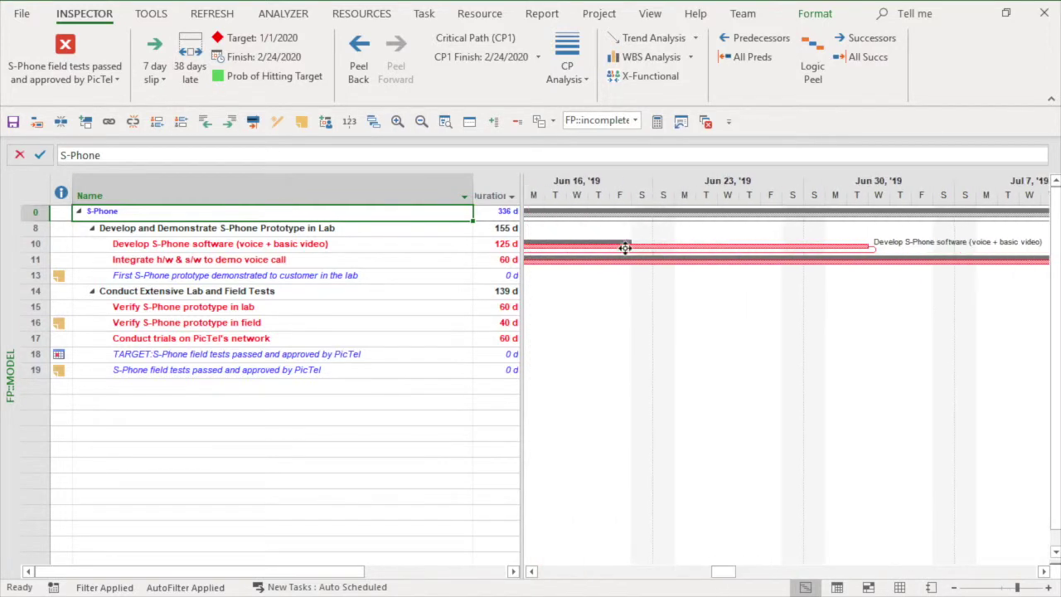
click(421, 121)
click(421, 121)
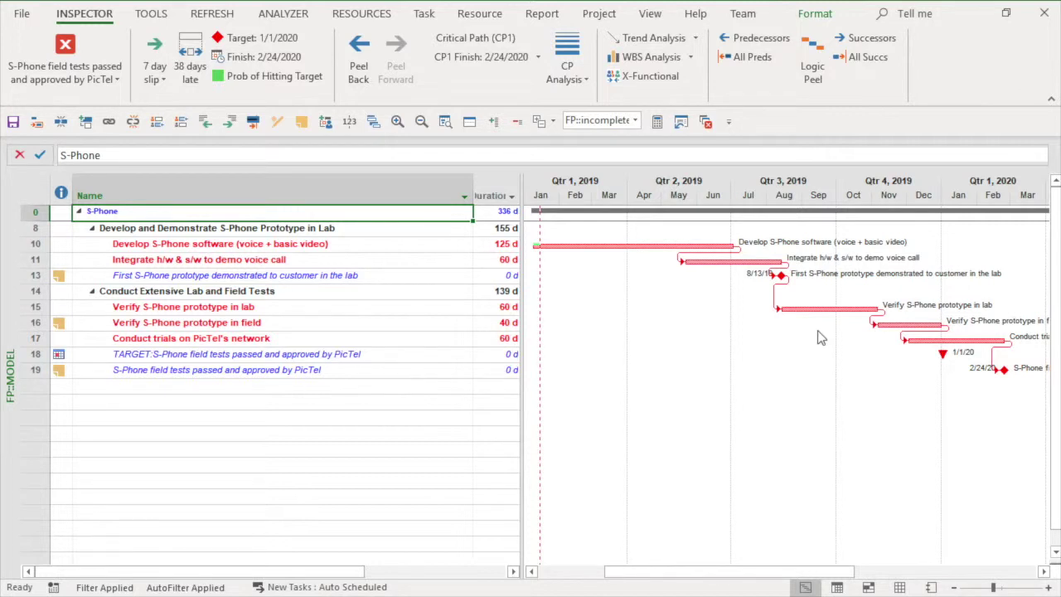
click(300, 243)
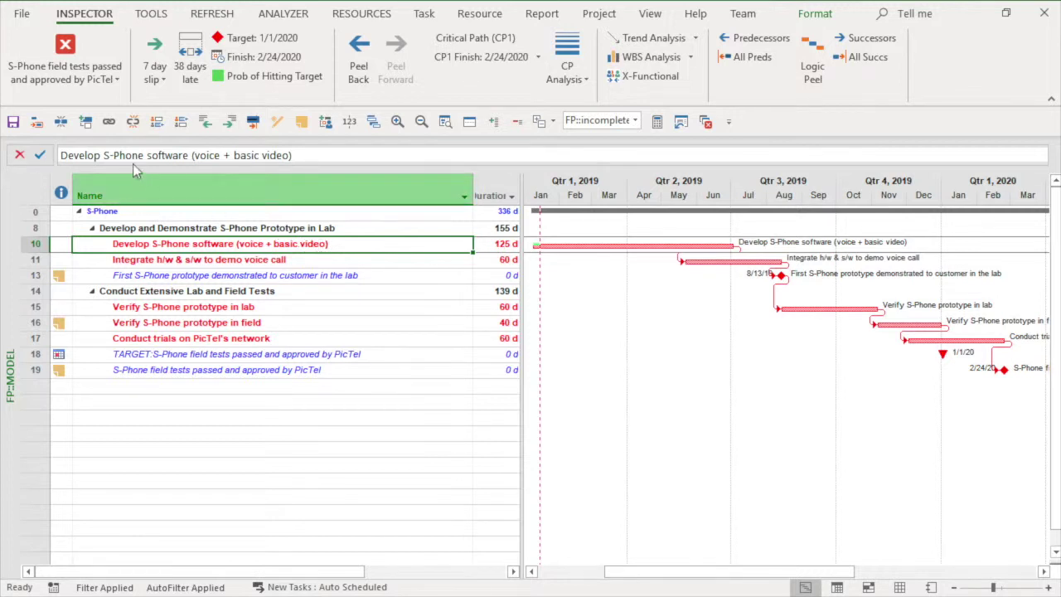
click(62, 122)
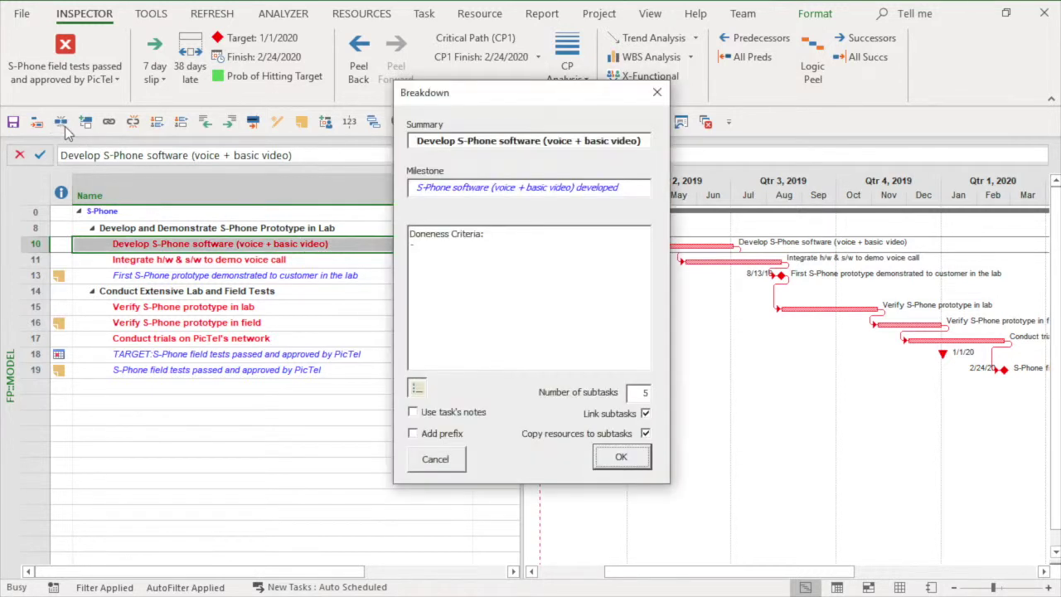
double_click(627, 394)
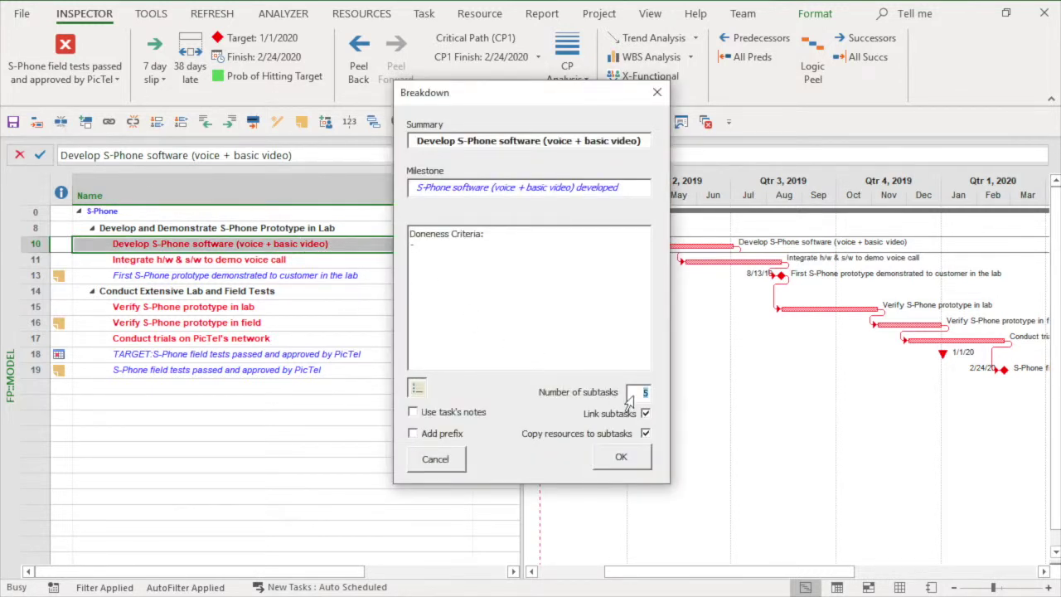
click(621, 457)
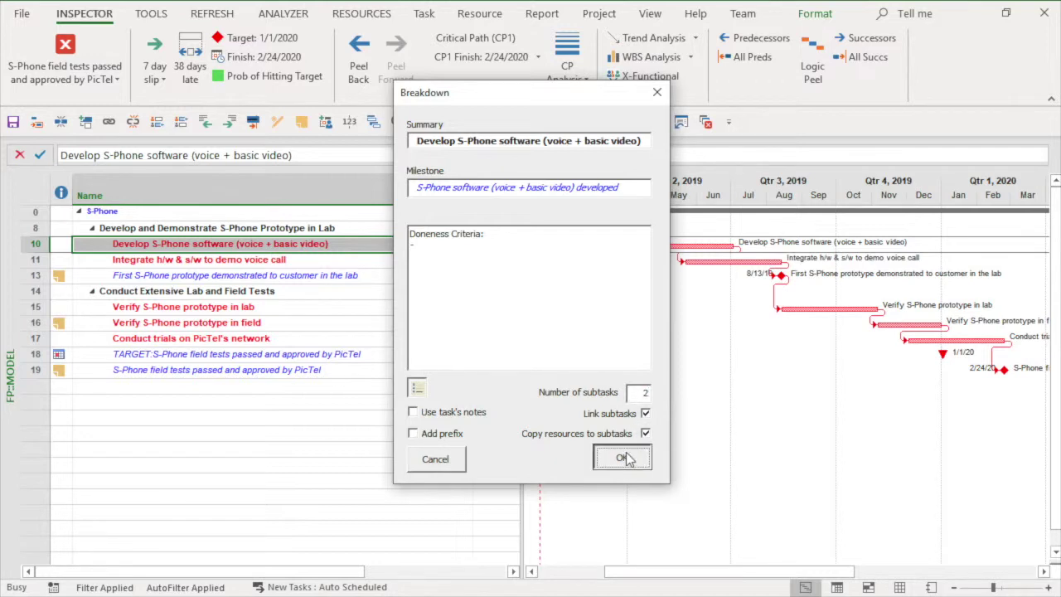
Name the two new subtasks "Develop voice software" and "Develop video software"
key(Down)
text(Develop voice software)
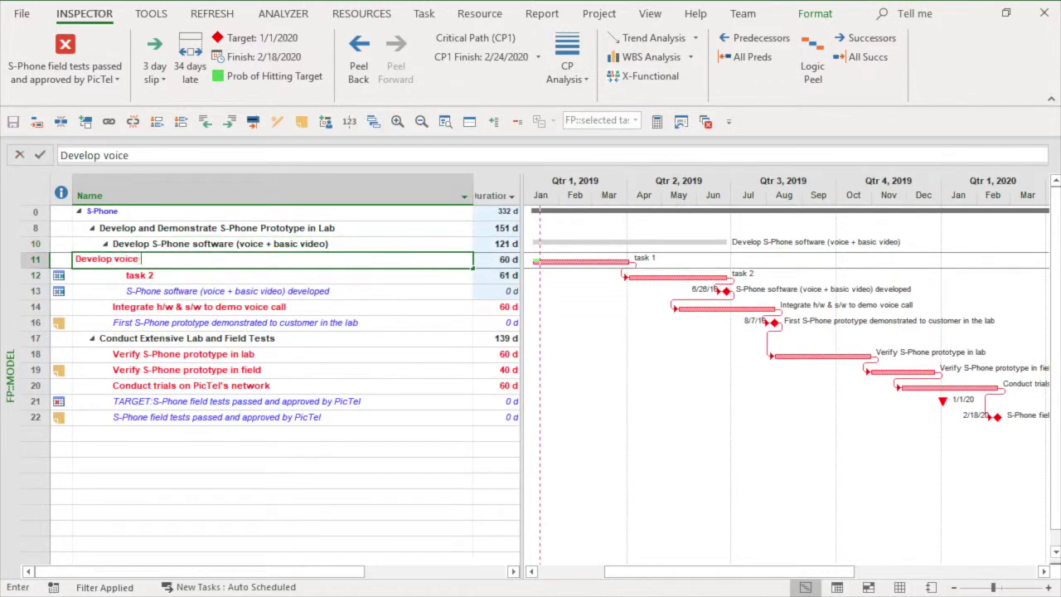
key(Return)
text(Develop video )
text(software)
Update the progress of "Develop voice software" and set the duration of "Develop video software" to 60 days
click(179, 259)
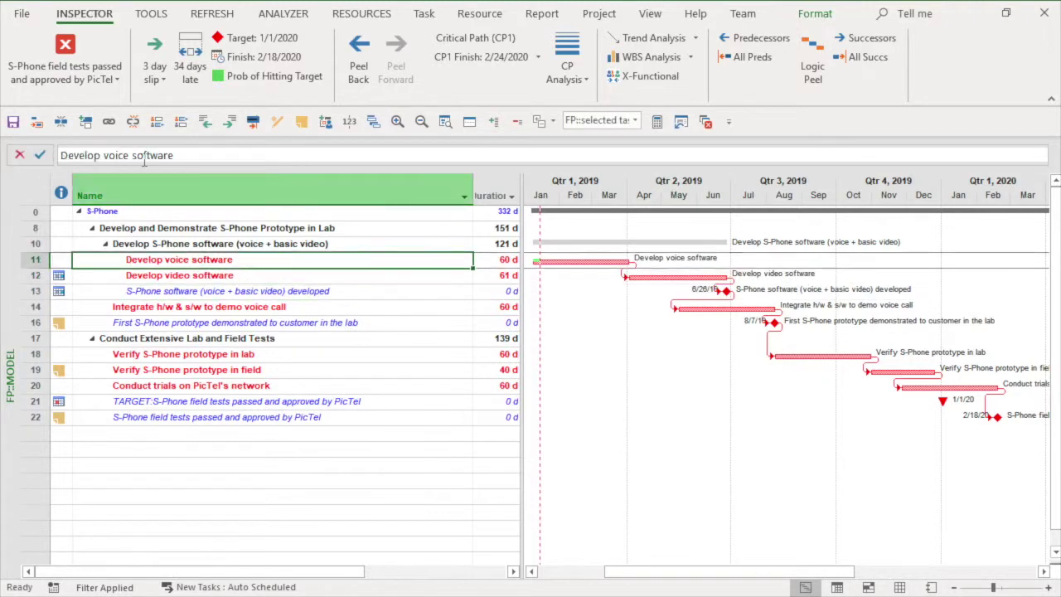
click(252, 121)
click(925, 267)
click(497, 275)
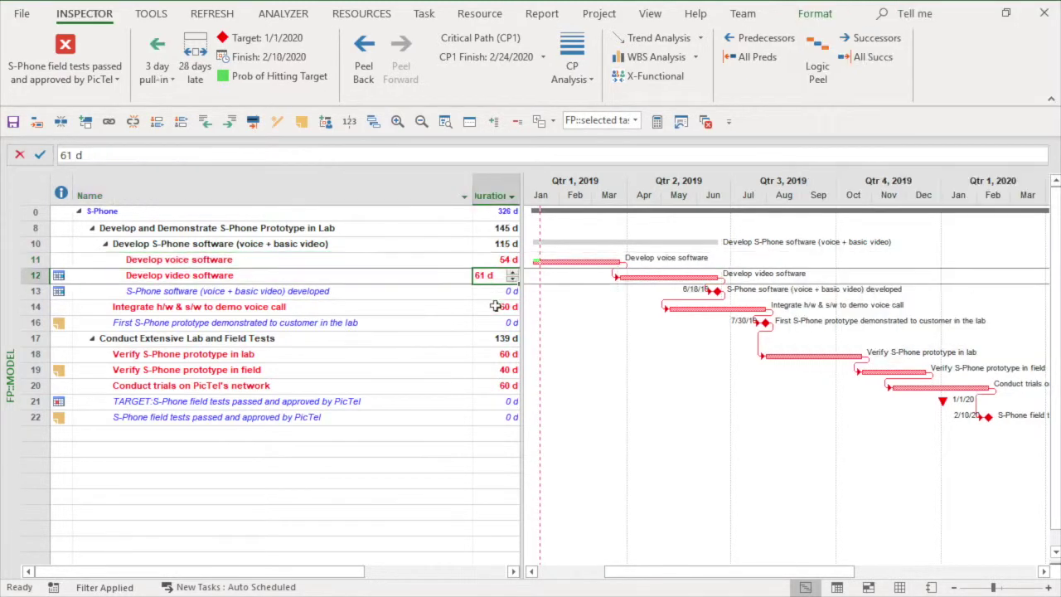
text(60)
key(Return)
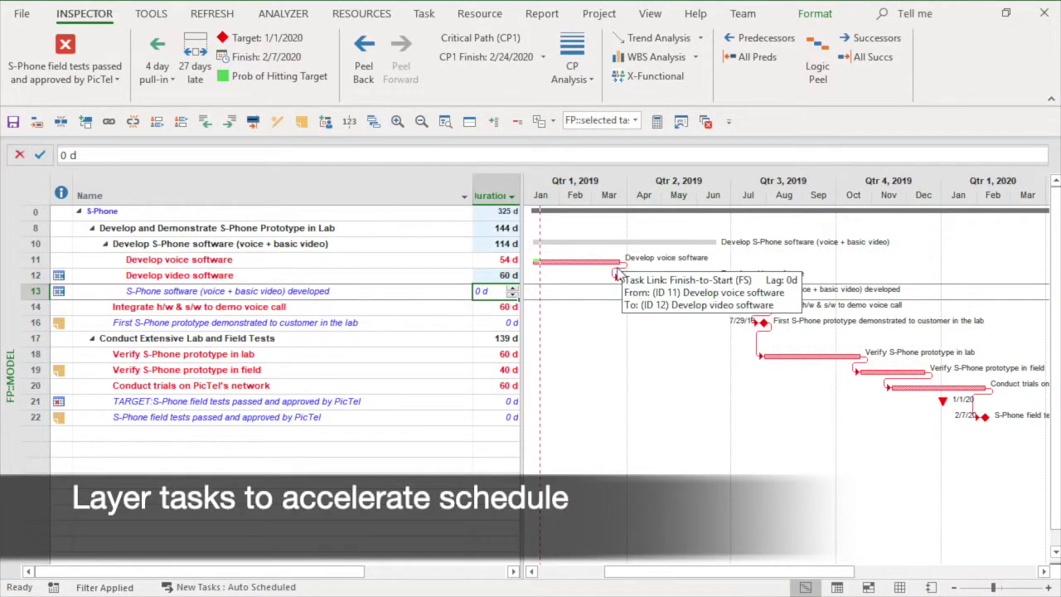
Set the finish-to-start lag from "Develop voice software" to "Develop video software" to -20% and show all project tasks again
double_click(618, 270)
click(629, 300)
double_click(628, 300)
text(-)
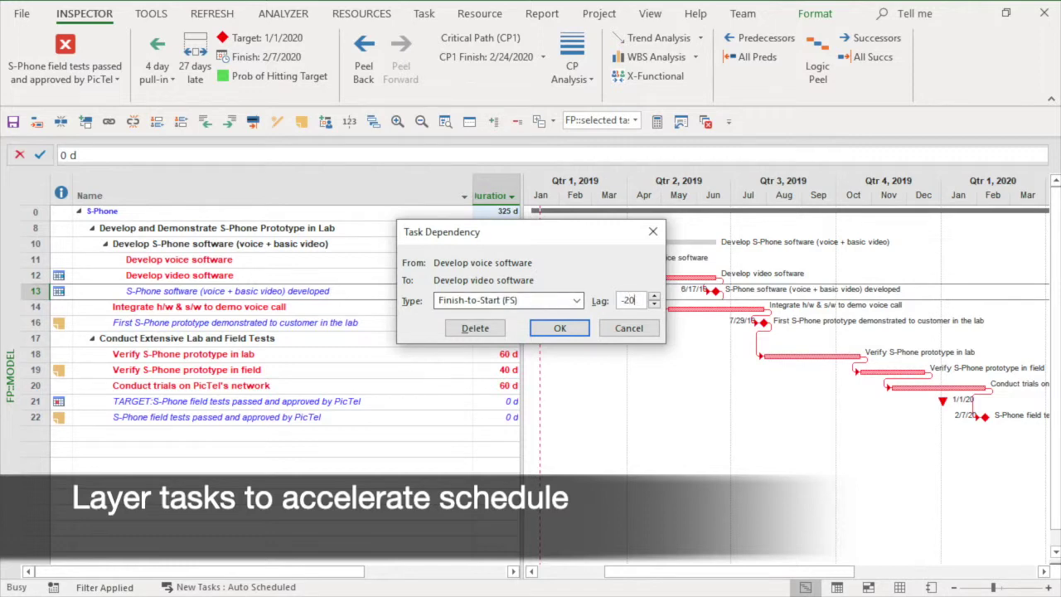
text(20)
click(560, 328)
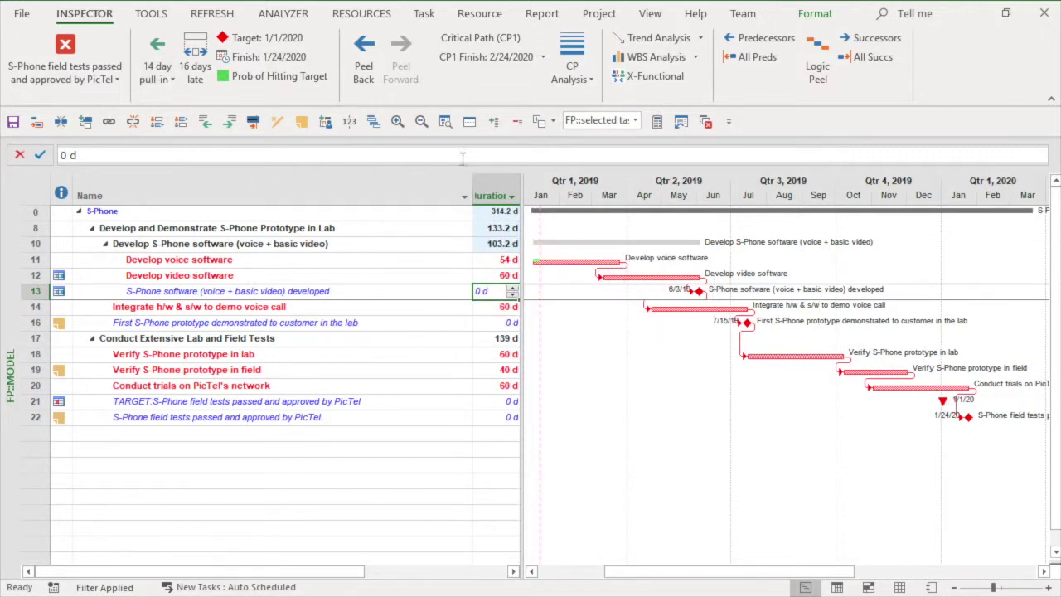
click(493, 121)
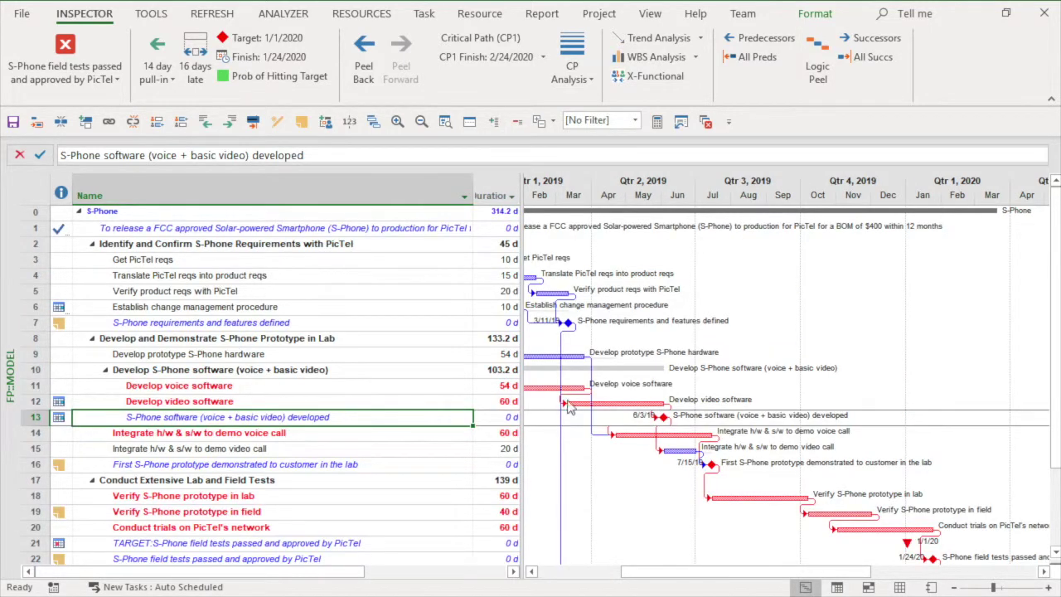
Replace the link from "Develop voice software" to "Develop video software" with one from "Translate PicTel reqs into product reqs" to "Develop video software"
drag(646, 571, 613, 571)
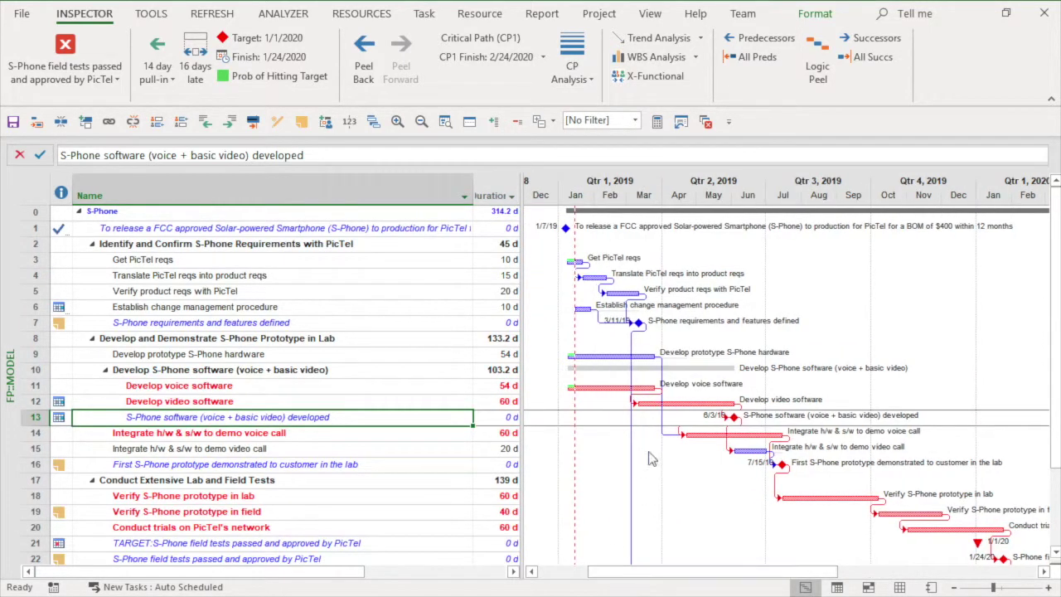
double_click(648, 402)
click(431, 328)
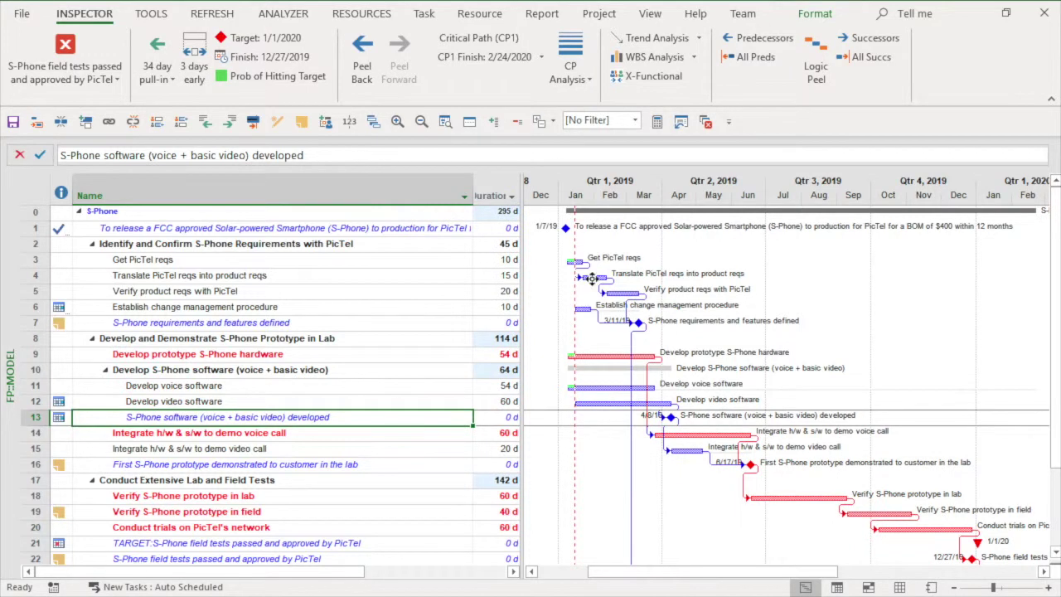
drag(592, 278, 699, 419)
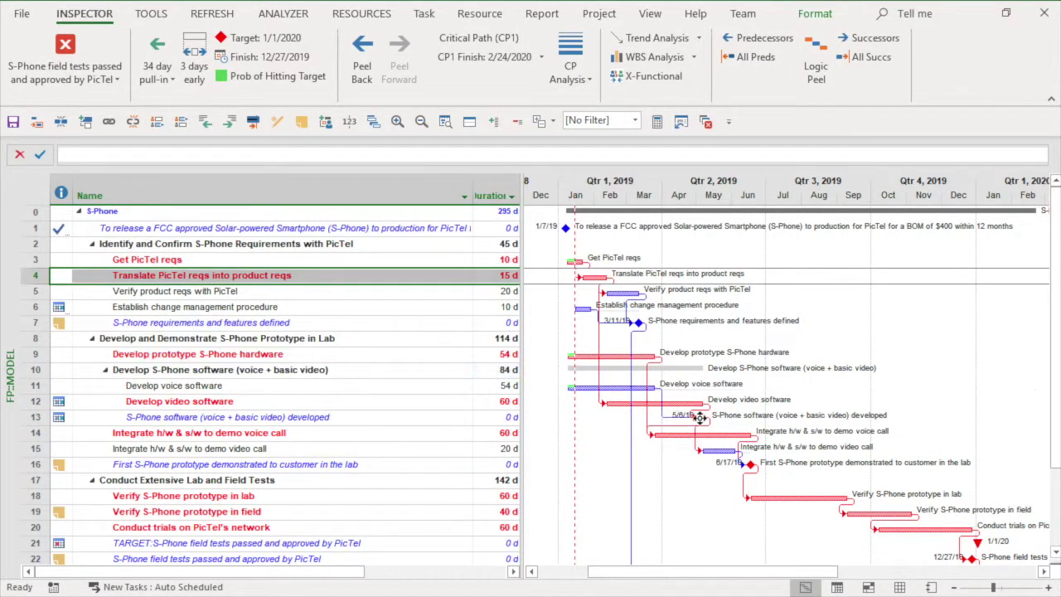
Isolate the critical path to "S-Phone field tests passed and approved by PicTel" and generate the Wigglechart to review that milestone's trend and health
click(70, 48)
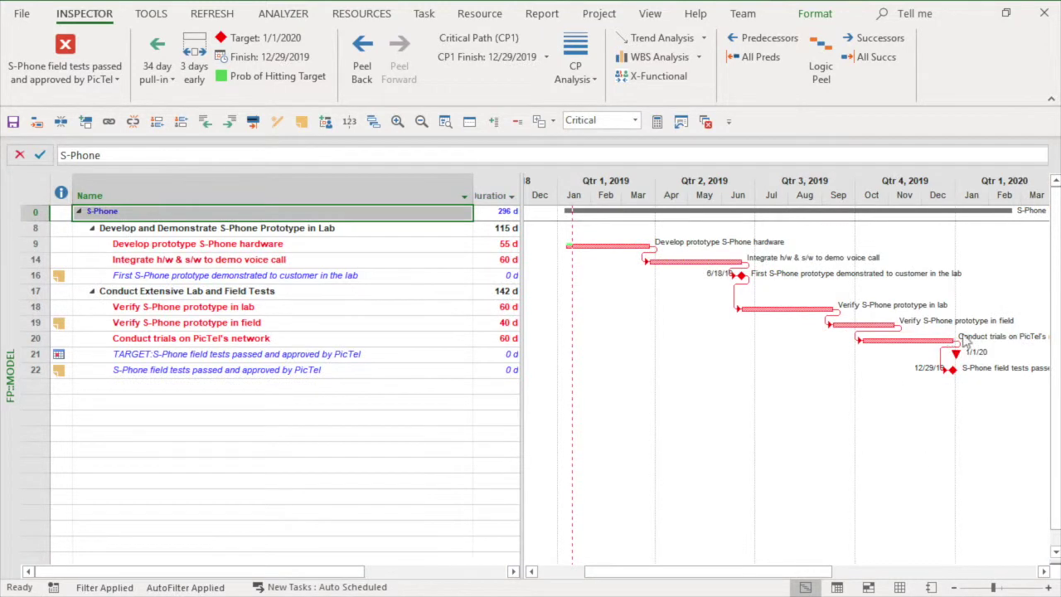
click(156, 59)
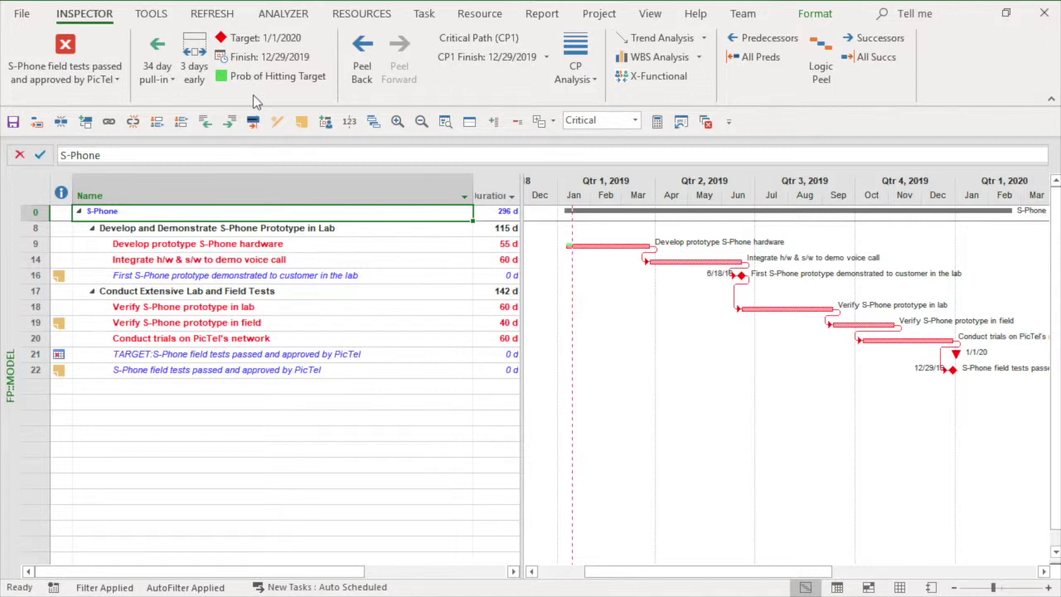
click(212, 14)
click(123, 51)
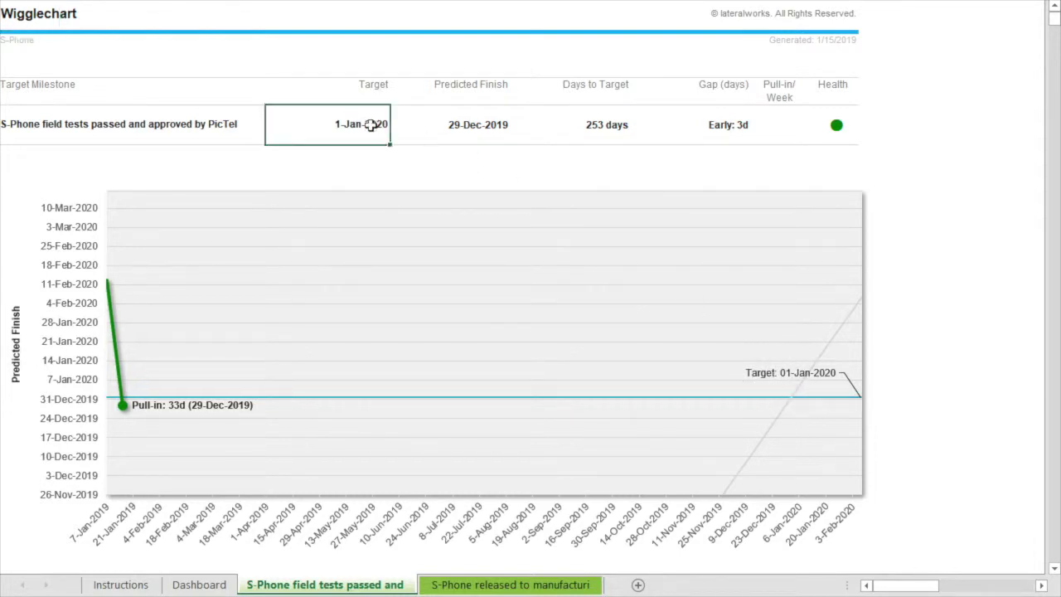
mouse_move(116, 304)
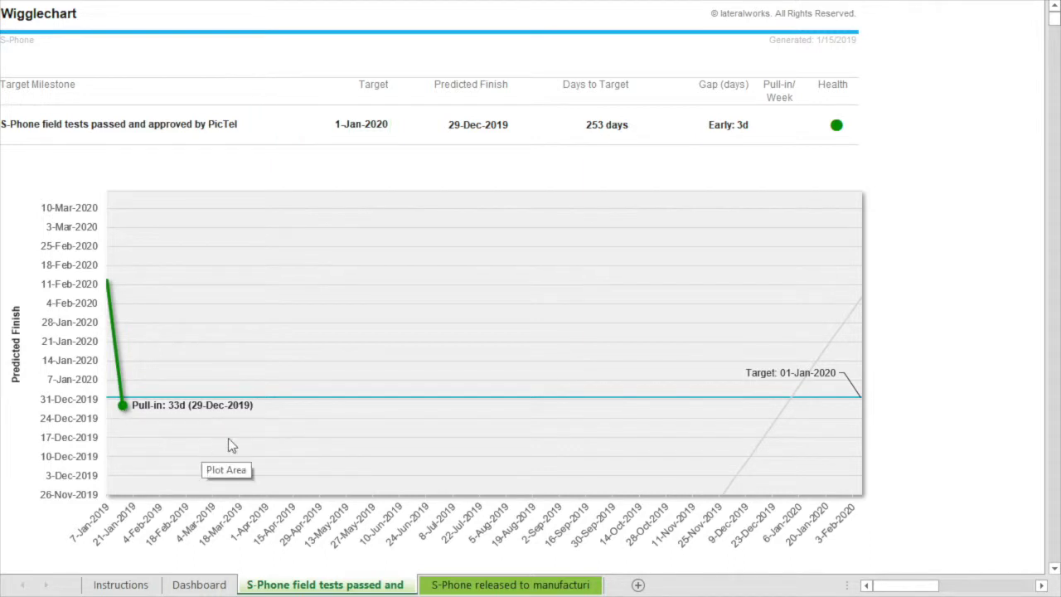
click(468, 127)
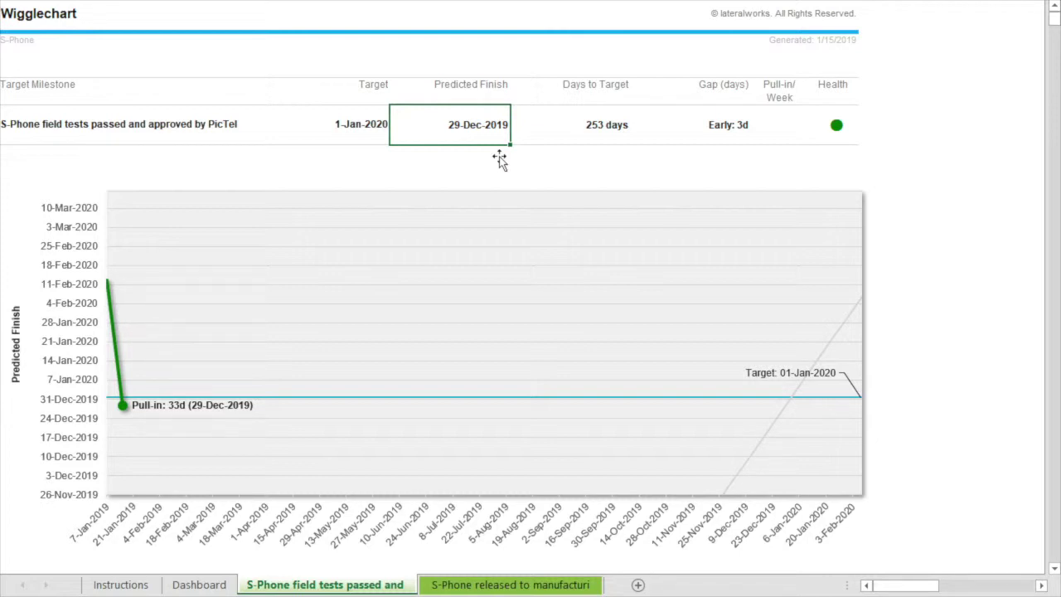
click(835, 124)
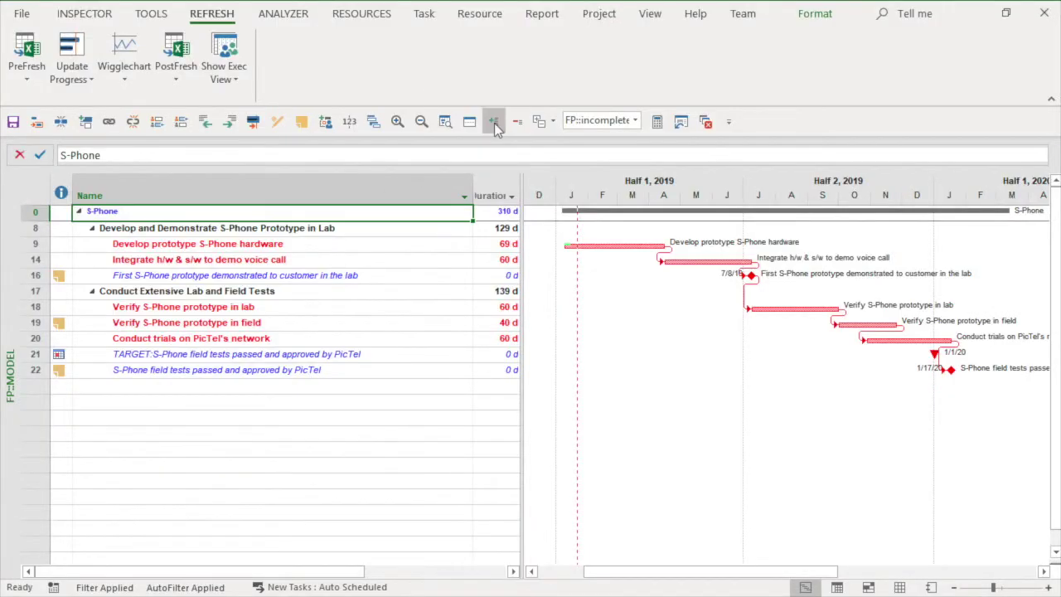
Show all project tasks again and set the timeline to a daily scale around mid-January 2019
click(493, 123)
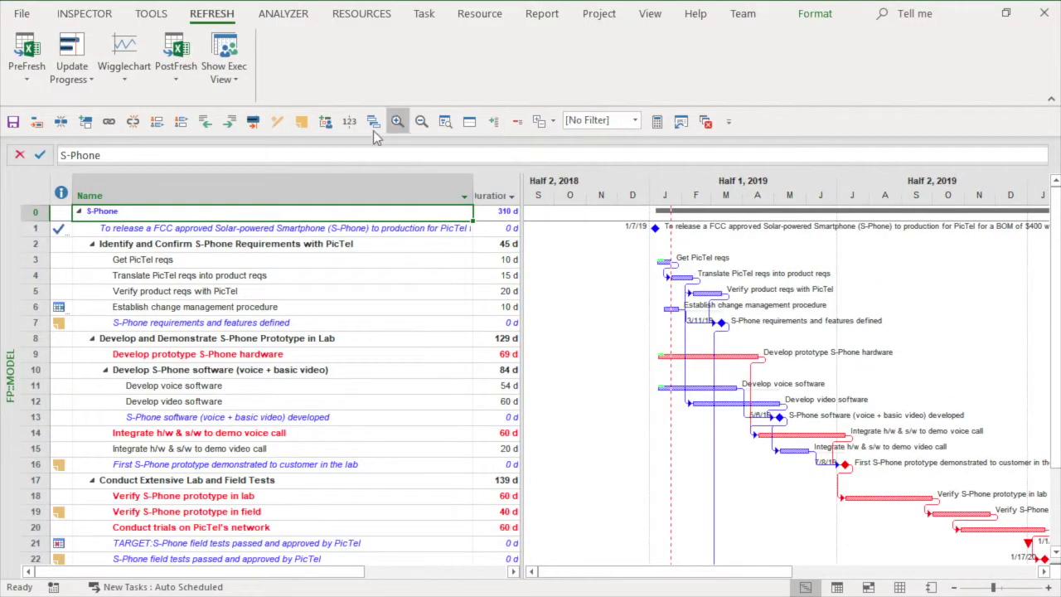
click(396, 123)
click(396, 123)
click(397, 122)
drag(574, 570, 551, 571)
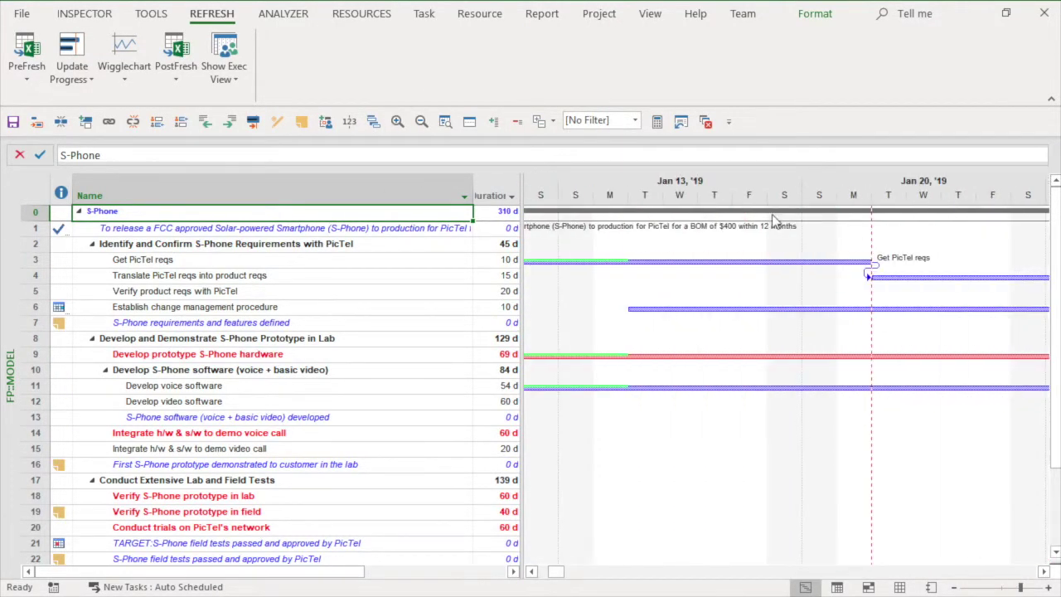
Start a progress update, recording "Get PicTel reqs" as not complete with 5 days remaining, and update the activity after it
click(72, 74)
click(108, 119)
click(622, 514)
click(1021, 185)
click(1002, 213)
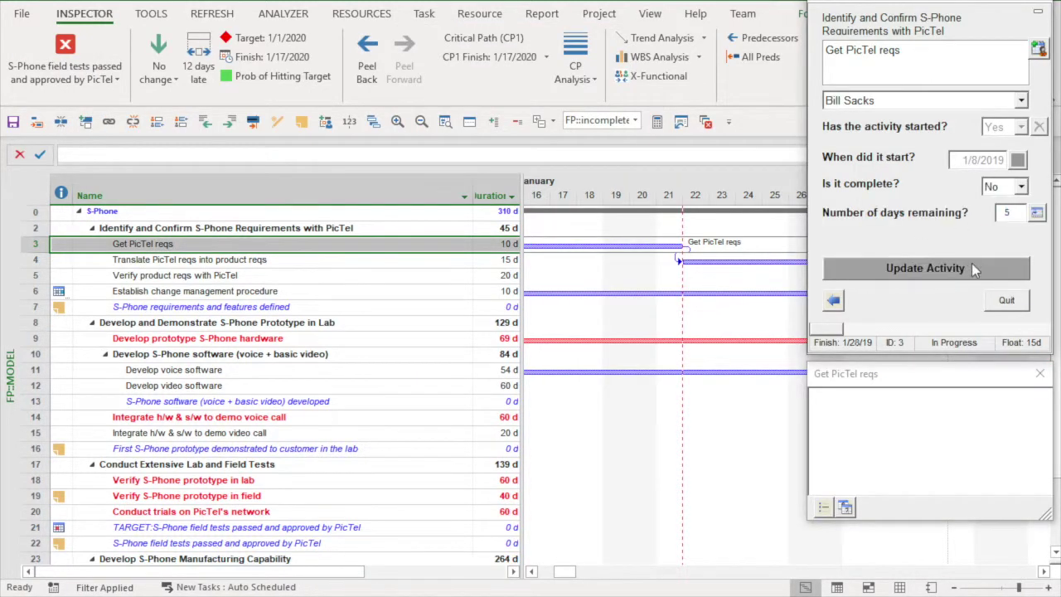
click(972, 262)
click(972, 262)
Record "Develop prototype S-Phone hardware" as not complete with 74 days remaining and update the next in-progress activity
click(1021, 185)
click(1002, 213)
click(982, 264)
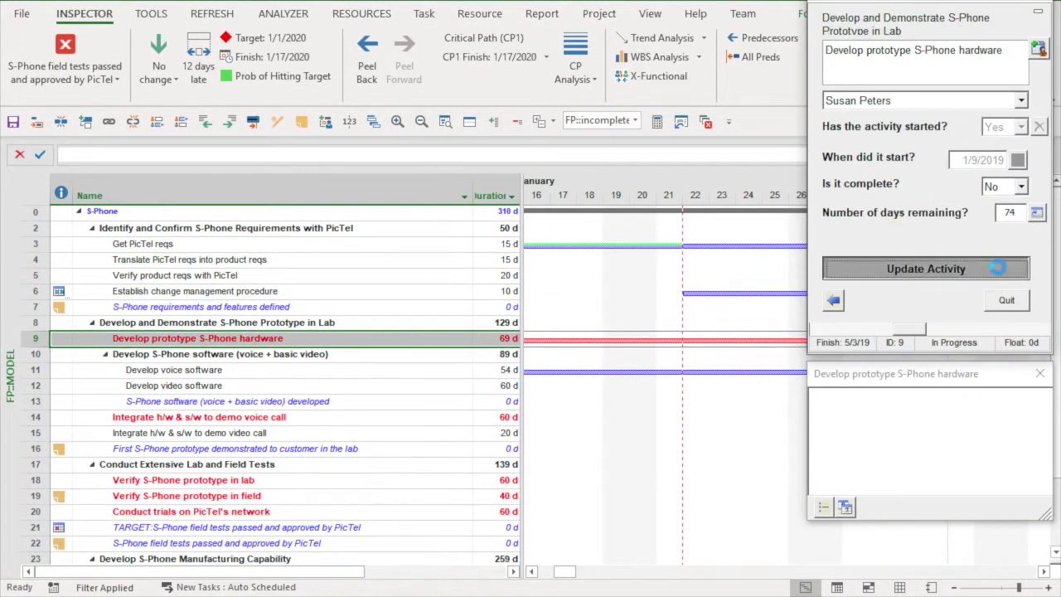
click(1020, 186)
click(1020, 218)
click(903, 269)
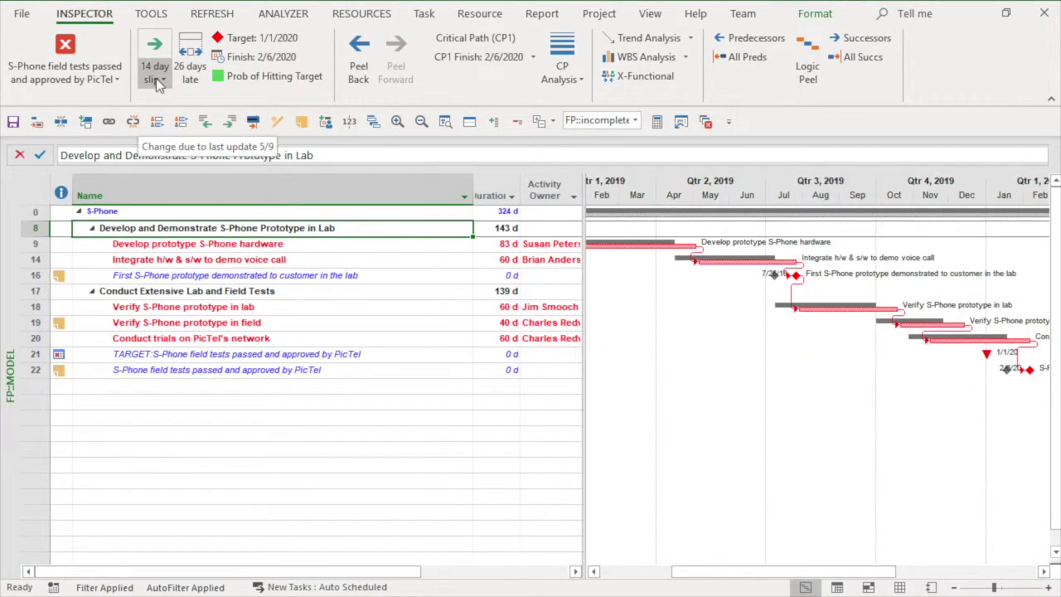
Examine the slip on "Develop prototype S-Phone hardware" since the last update and redisplay the critical path to the field-test milestone with a wider Gantt chart
click(203, 79)
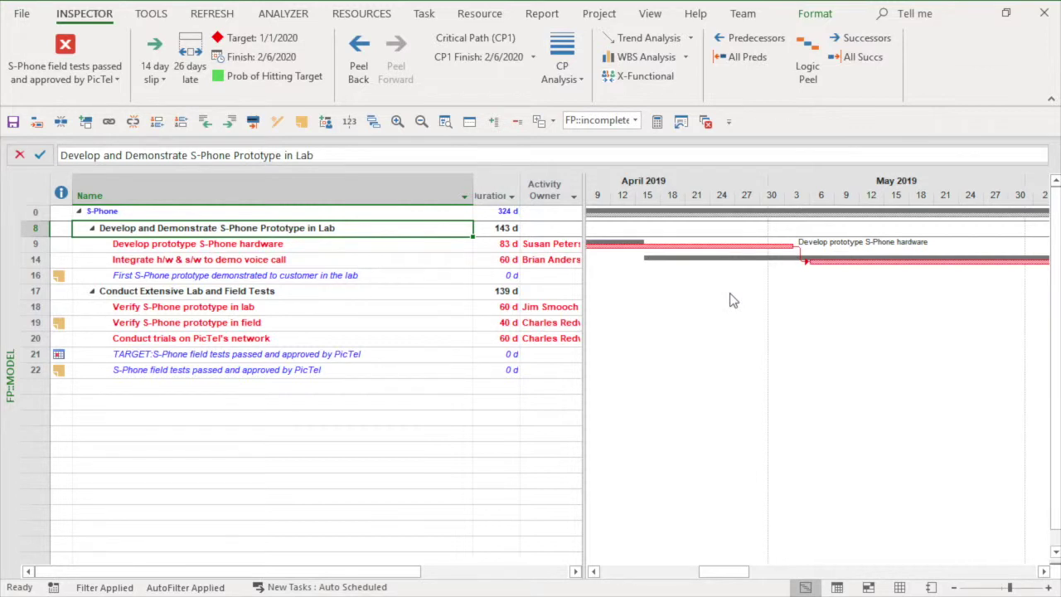
click(397, 245)
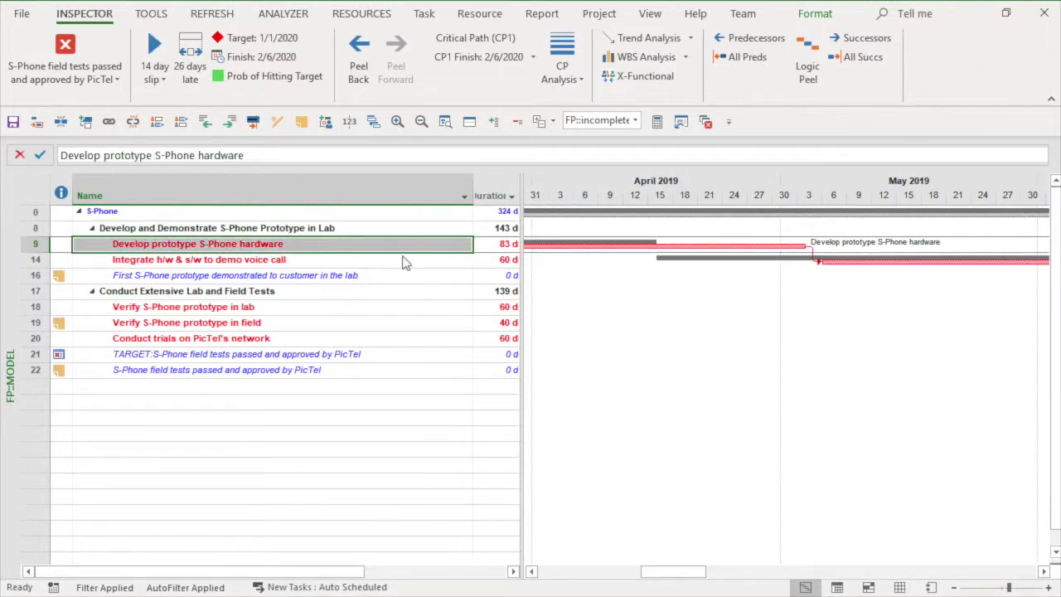
click(373, 121)
click(65, 43)
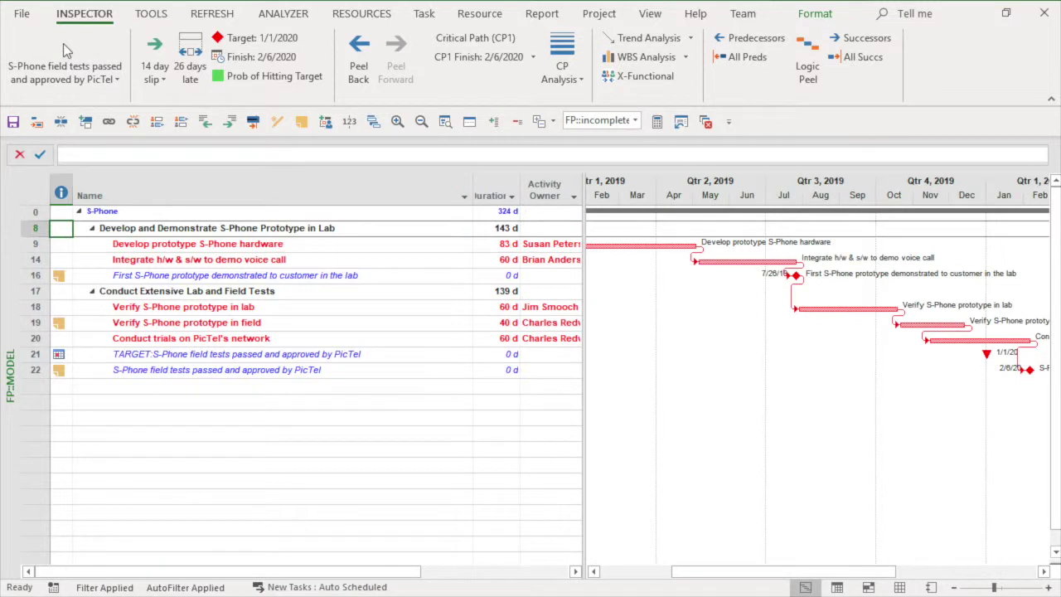
drag(582, 408, 522, 406)
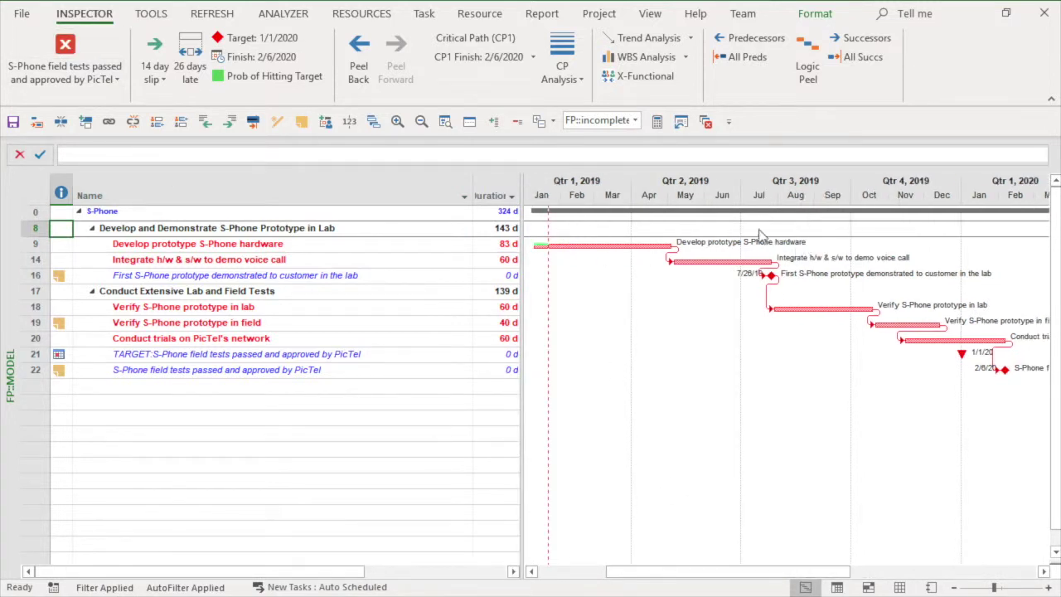
Set the finish-to-start lag from "Develop prototype S-Phone hardware" to "Integrate h/w & s/w to demo voice call" to -25%
click(311, 245)
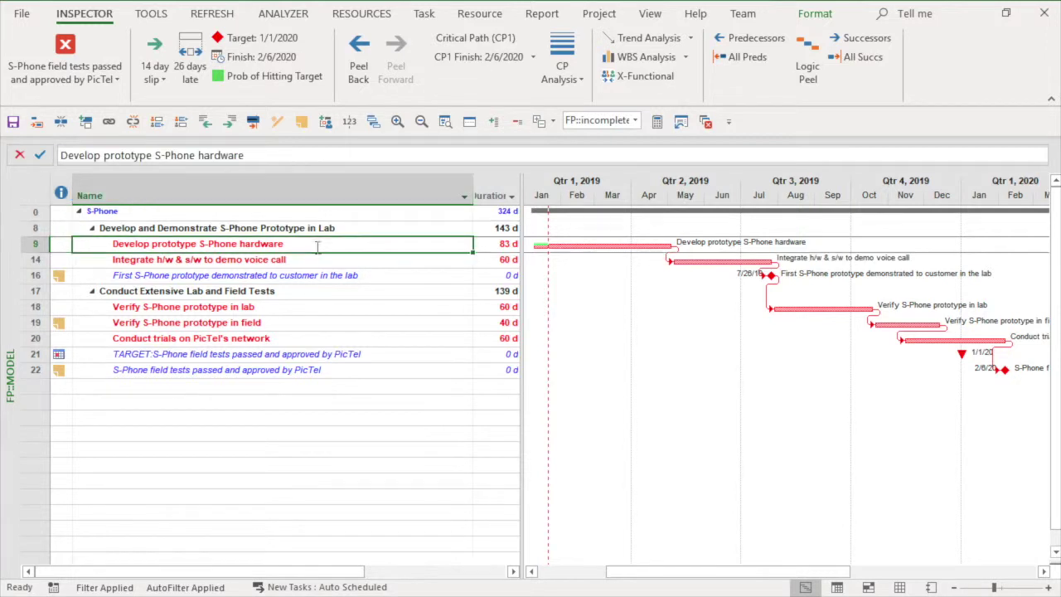
double_click(669, 259)
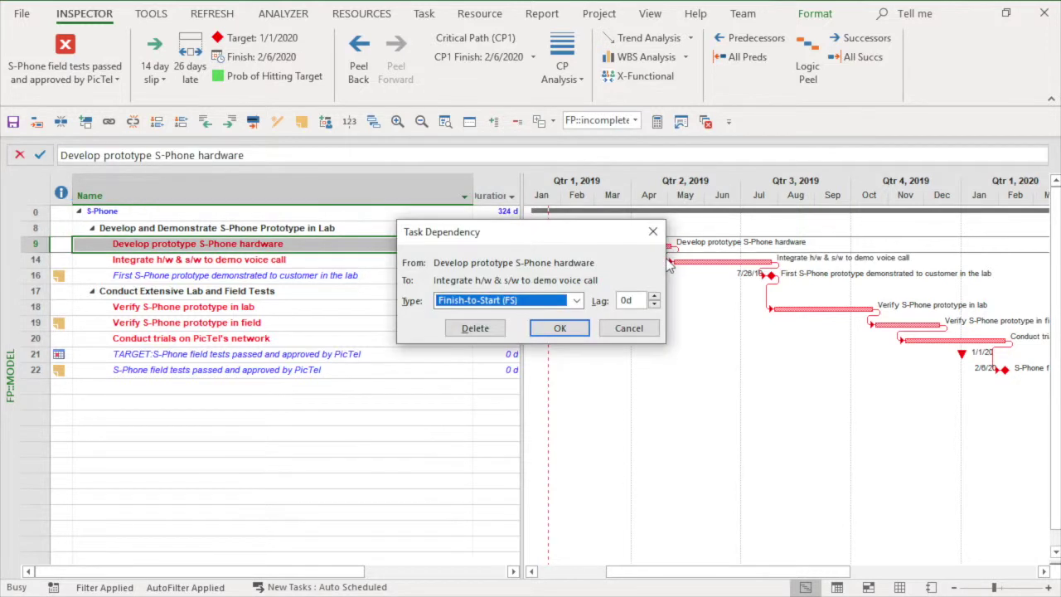
double_click(635, 299)
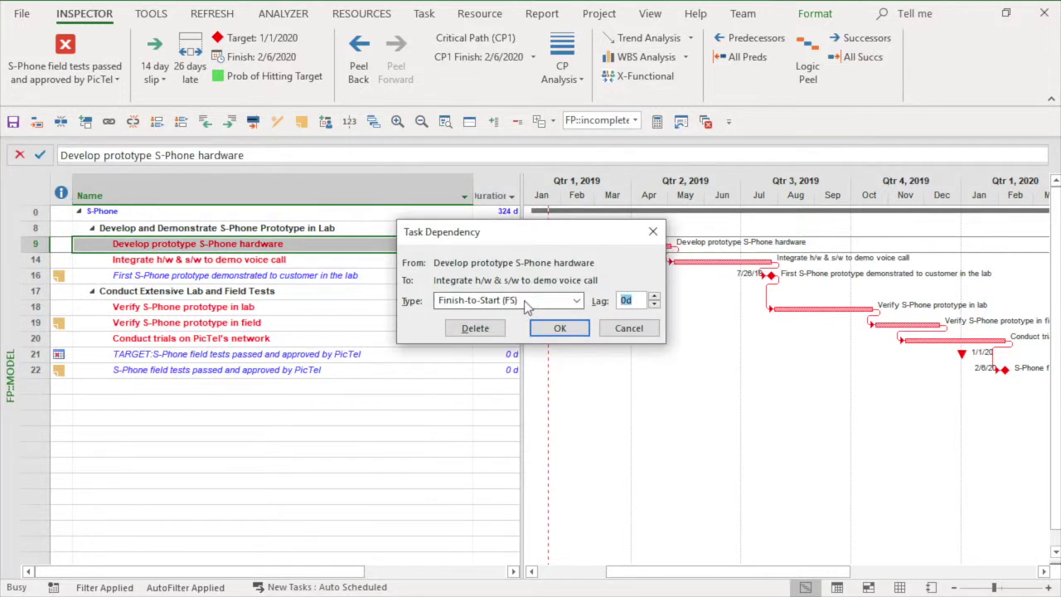
text(-25)
click(559, 327)
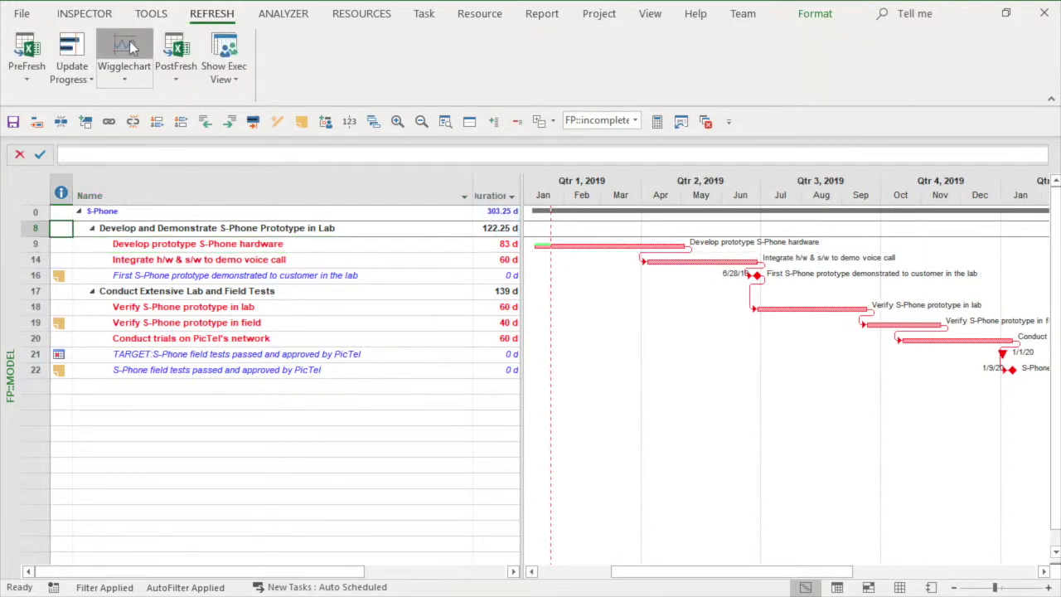
Generate an updated Wigglechart and review the field-test milestone's gap in days and pull-in per week
click(130, 48)
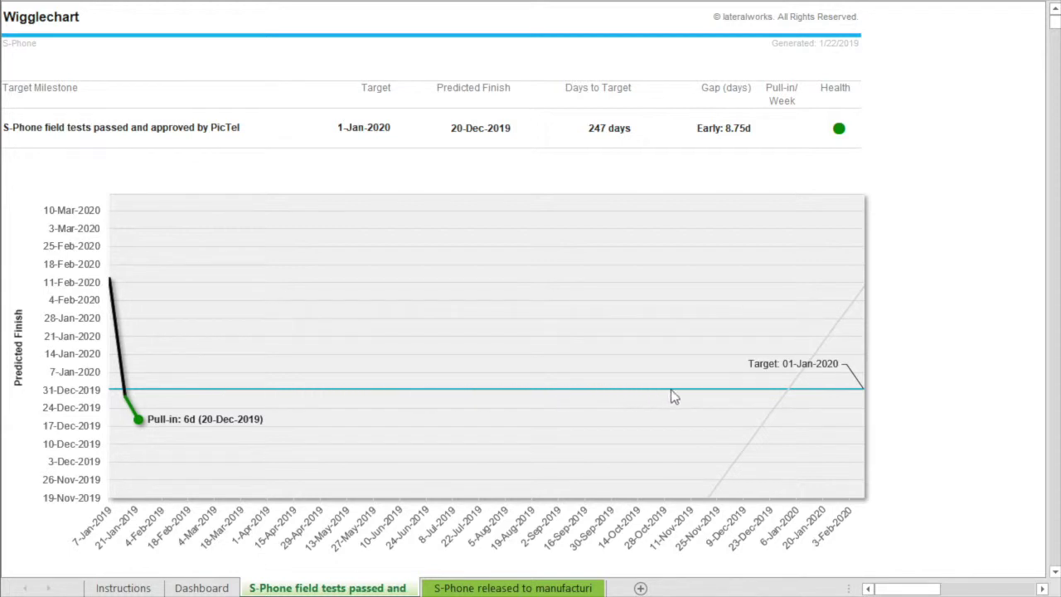
click(738, 97)
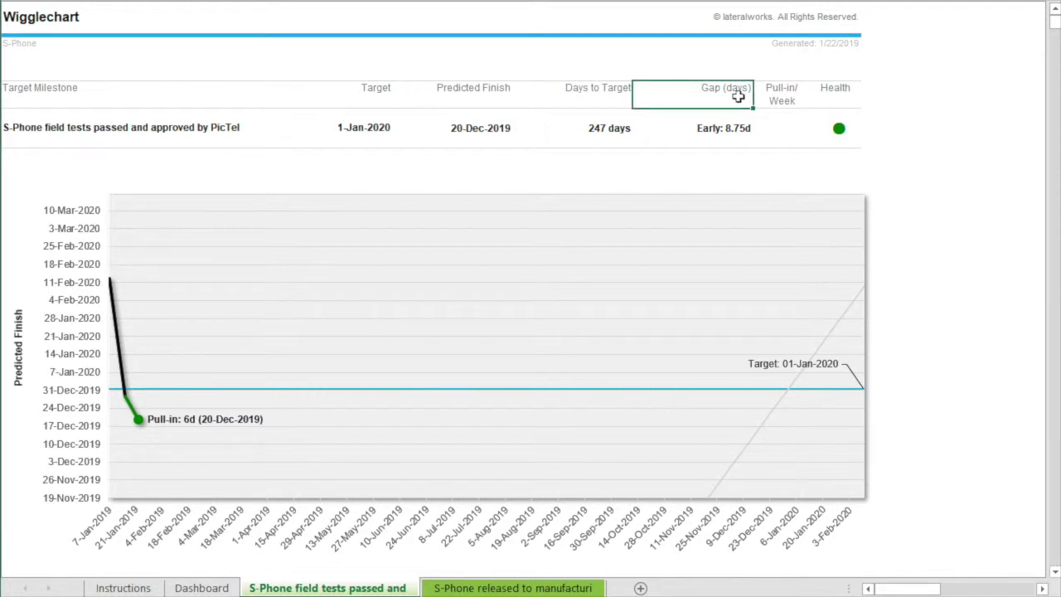
click(789, 97)
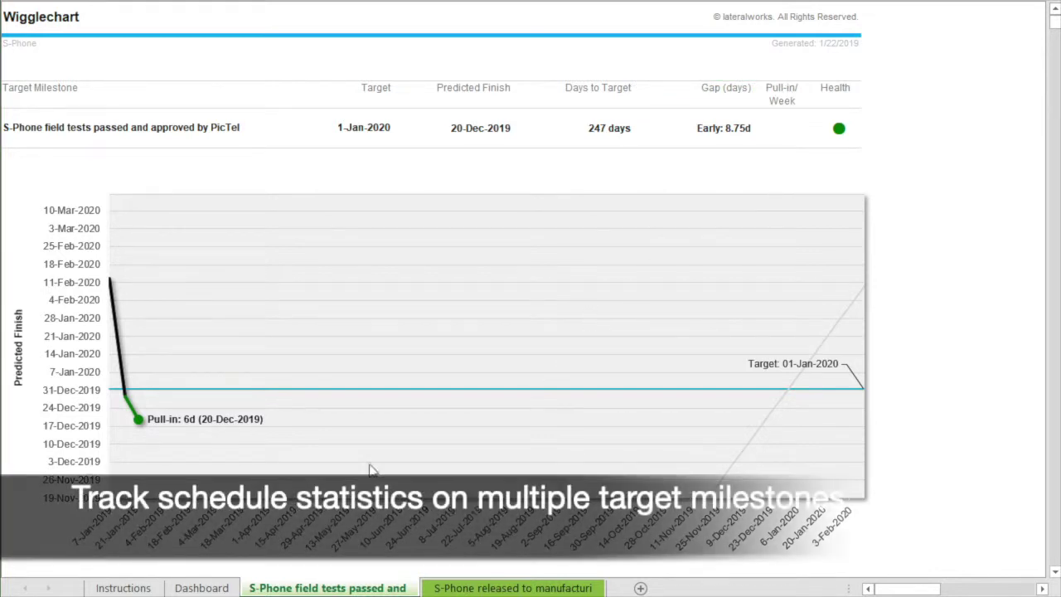
Open the Wigglechart dashboard and examine the statistics of the "S-Phone field tests passed and approved by PicTel" and "S-Phone released to manufacturing" milestones
click(203, 588)
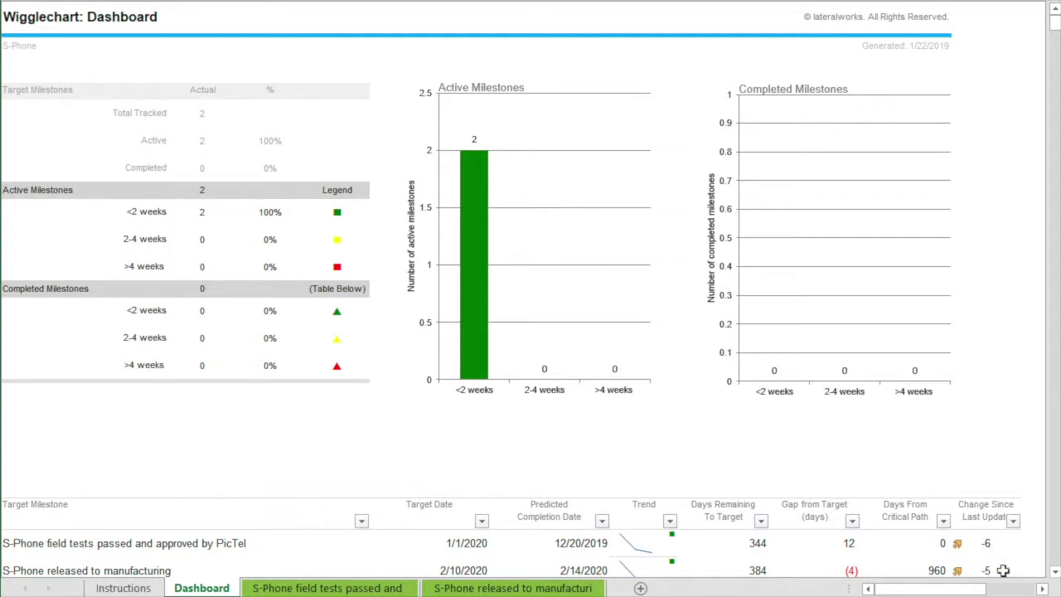
click(1055, 570)
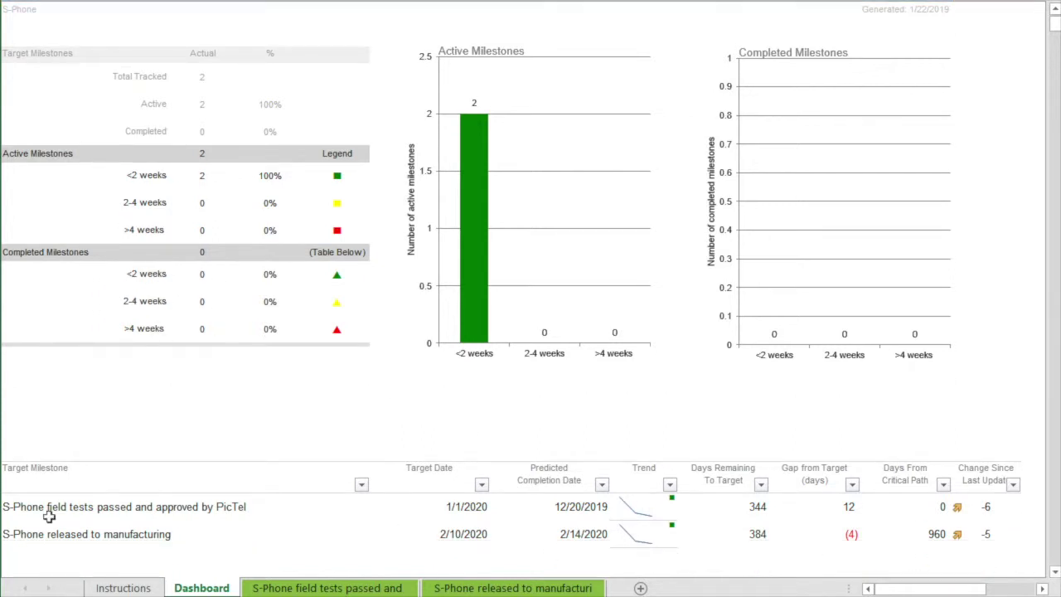
click(39, 512)
click(39, 539)
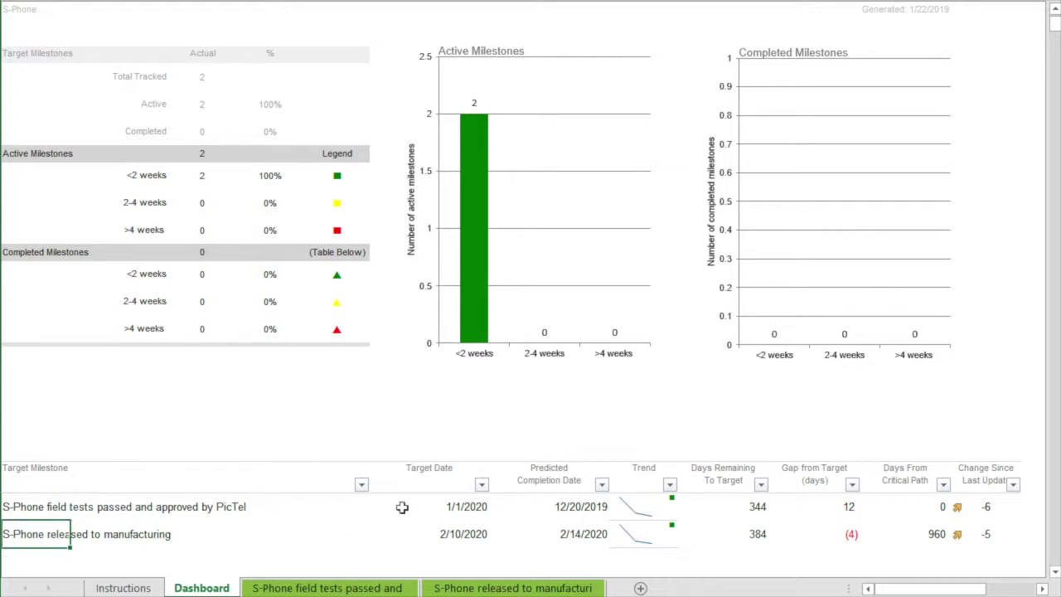